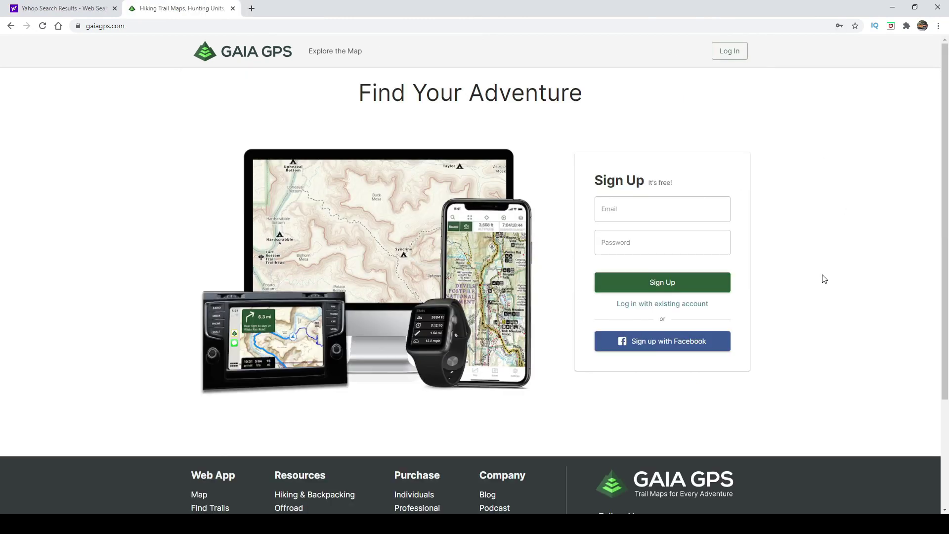
pyautogui.click(600, 217)
pyautogui.click(647, 246)
pyautogui.click(660, 277)
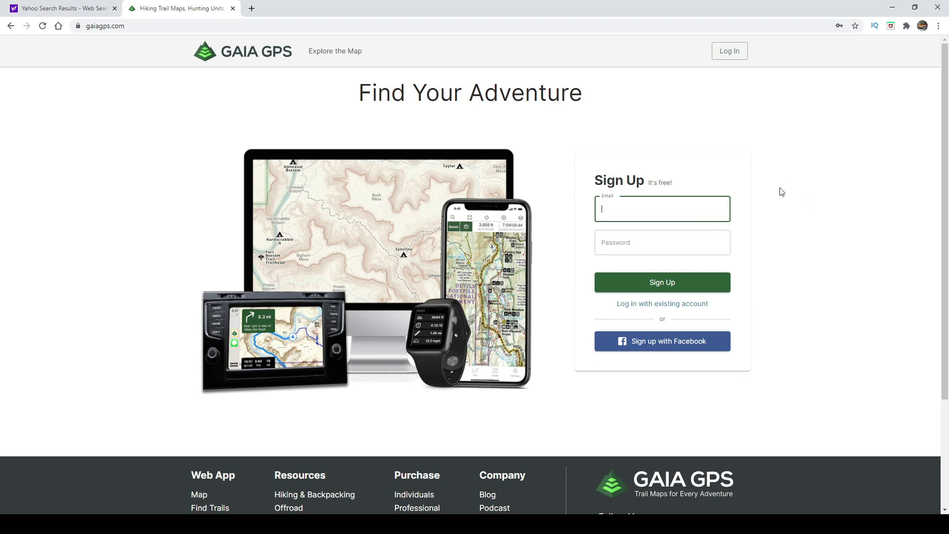
# Log in to the existing Gaia GPS account with the saved credentials and dismiss the Top Hikes in the Area list.
pyautogui.click(731, 51)
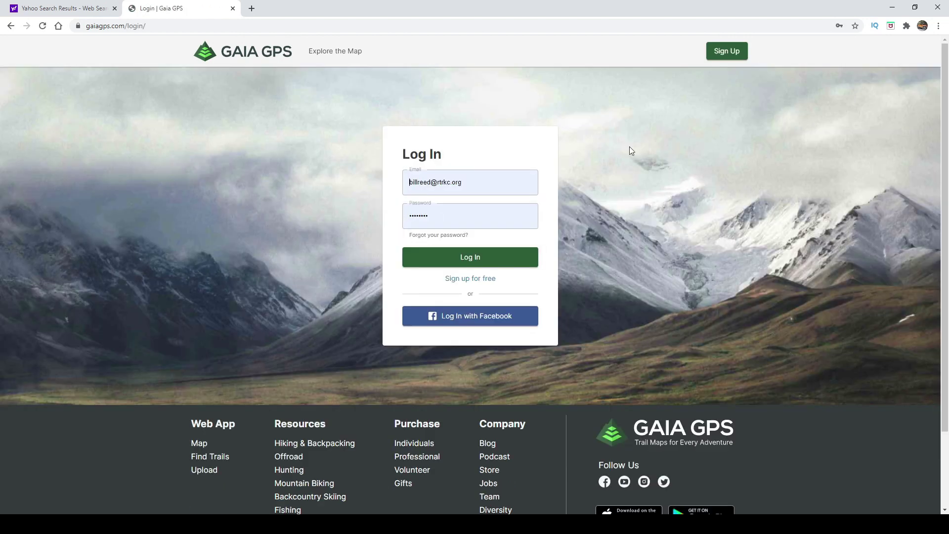
pyautogui.press('Return')
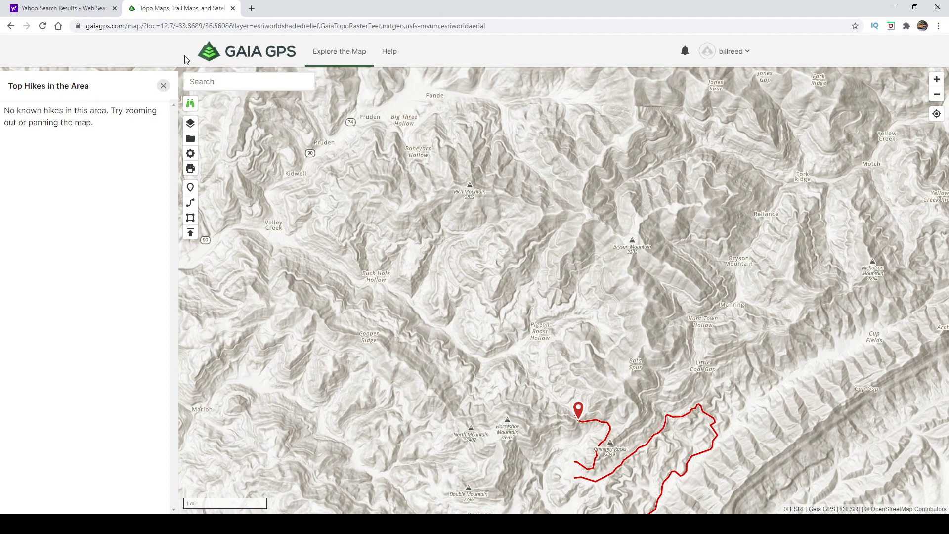
pyautogui.click(164, 85)
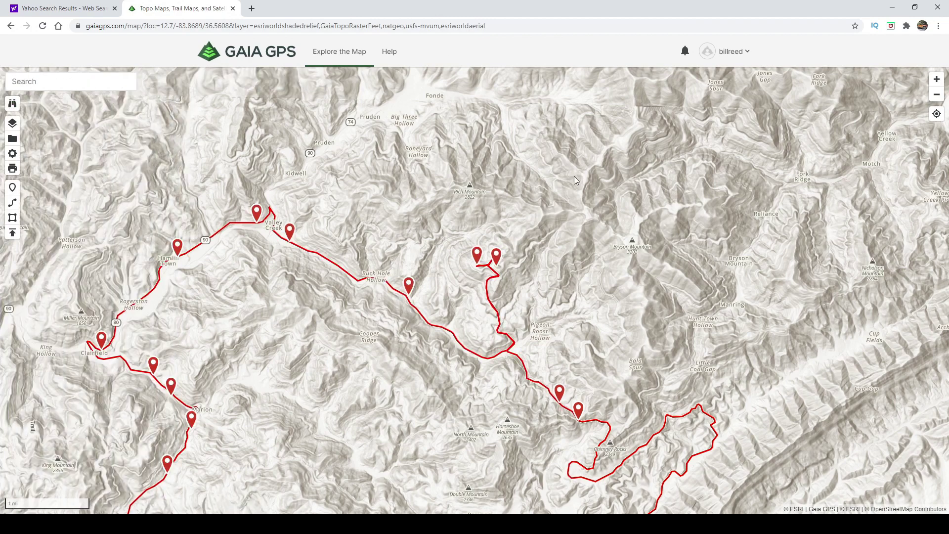
# Survey the saved routes and waypoints across the wider area between Jellico and Middlesboro.
pyautogui.scroll(-3, 576, 180)
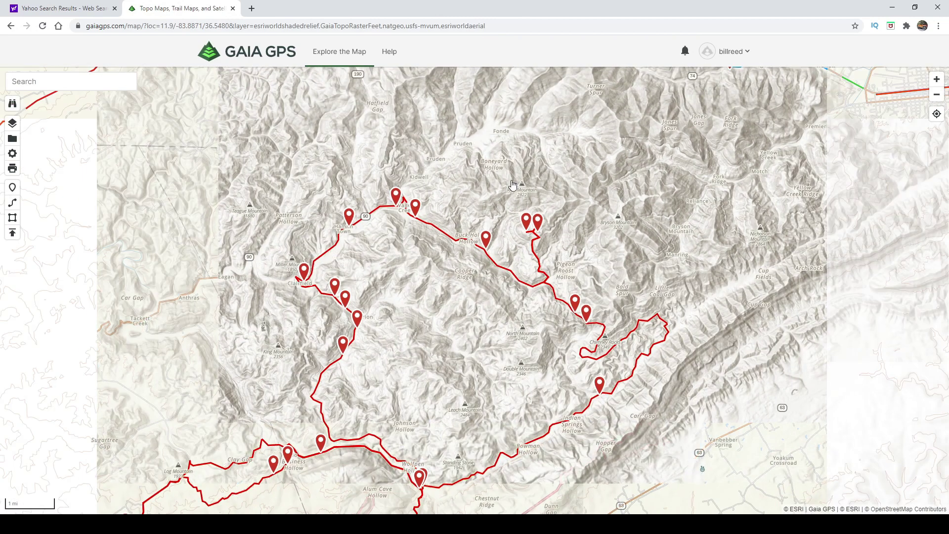
pyautogui.scroll(-3, 511, 185)
pyautogui.scroll(1, 636, 216)
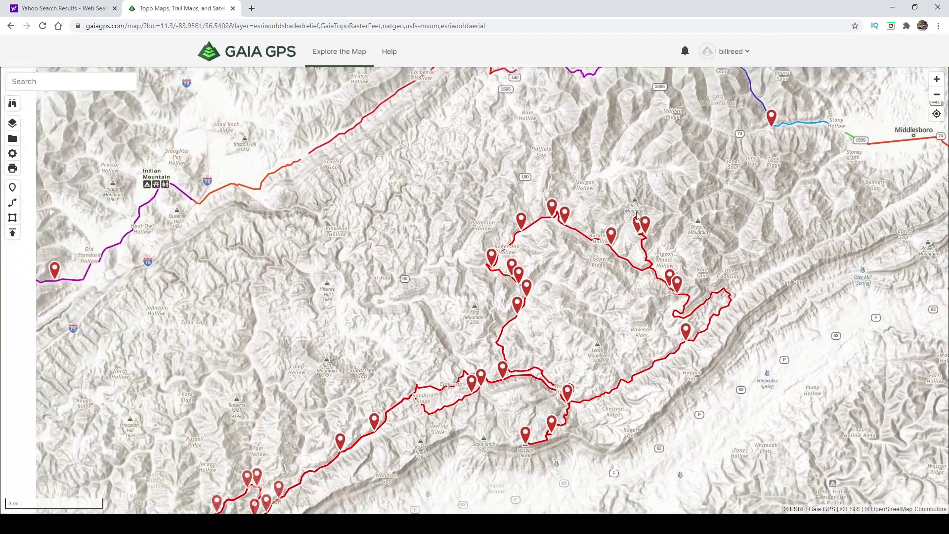
pyautogui.moveTo(636, 216); pyautogui.dragTo(700, 191)
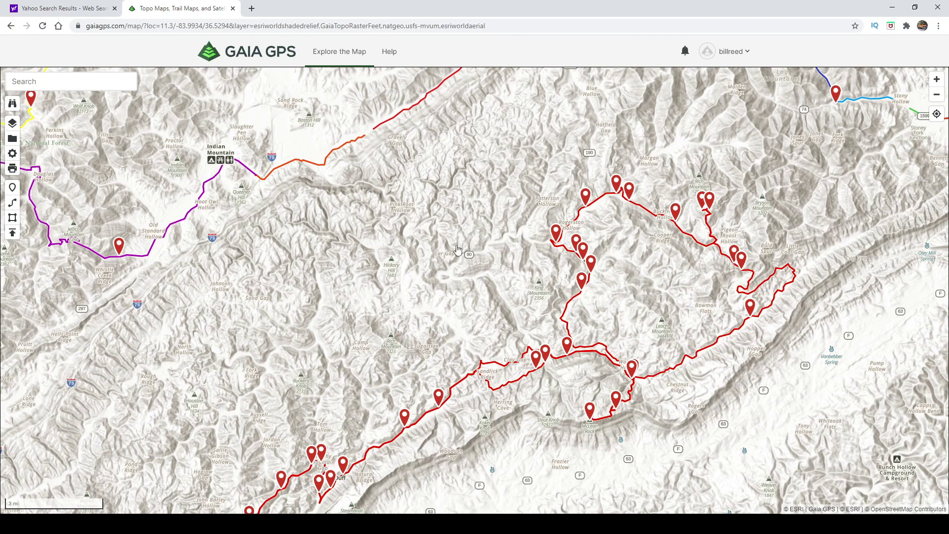
pyautogui.scroll(-1, 389, 243)
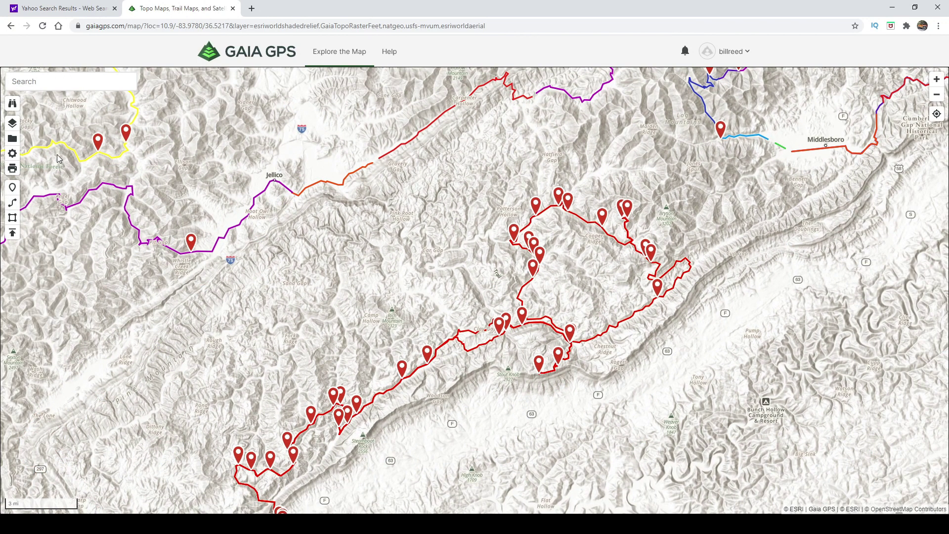
# Review the available map layers and move MVUM (USFS) above Shaded Relief as the topmost visible map layer.
pyautogui.click(14, 126)
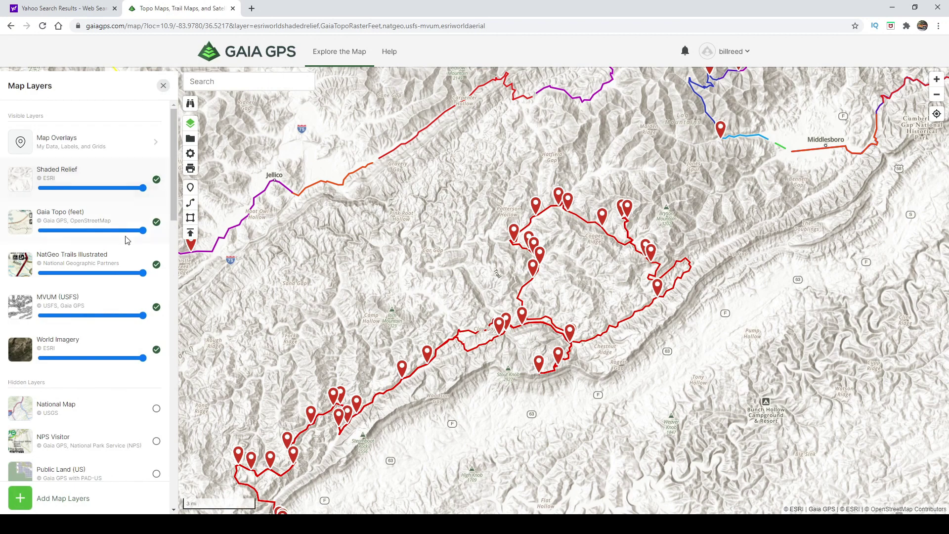
pyautogui.scroll(-4, 151, 351)
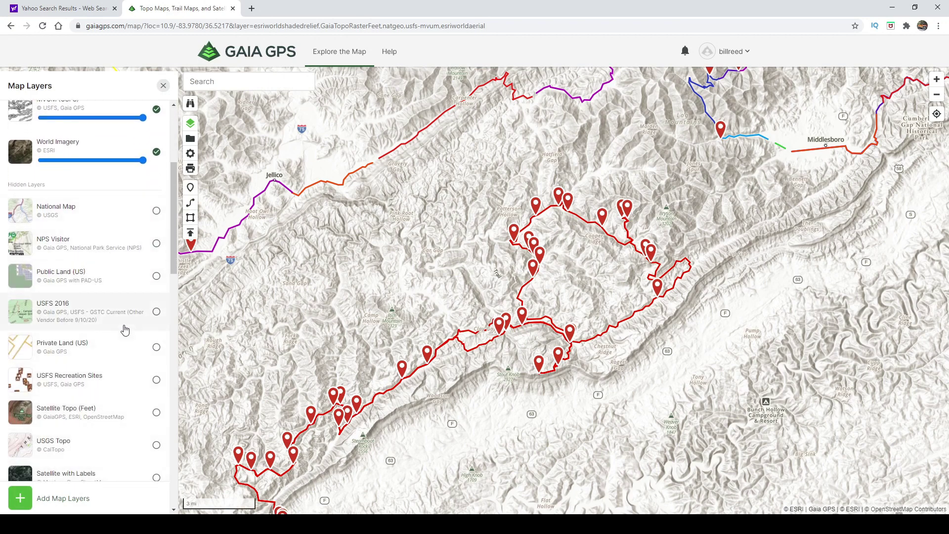
pyautogui.scroll(-9, 122, 331)
pyautogui.scroll(-9, 121, 335)
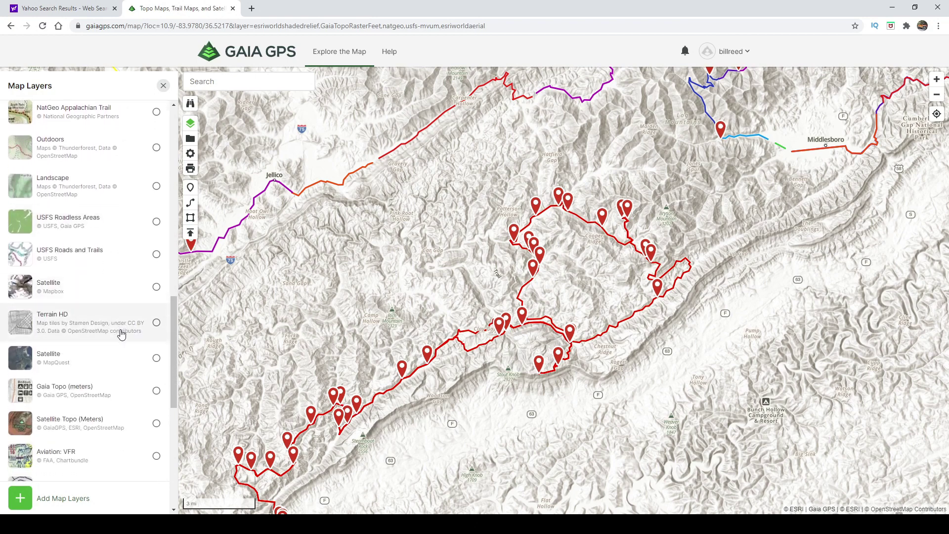
pyautogui.scroll(15, 121, 337)
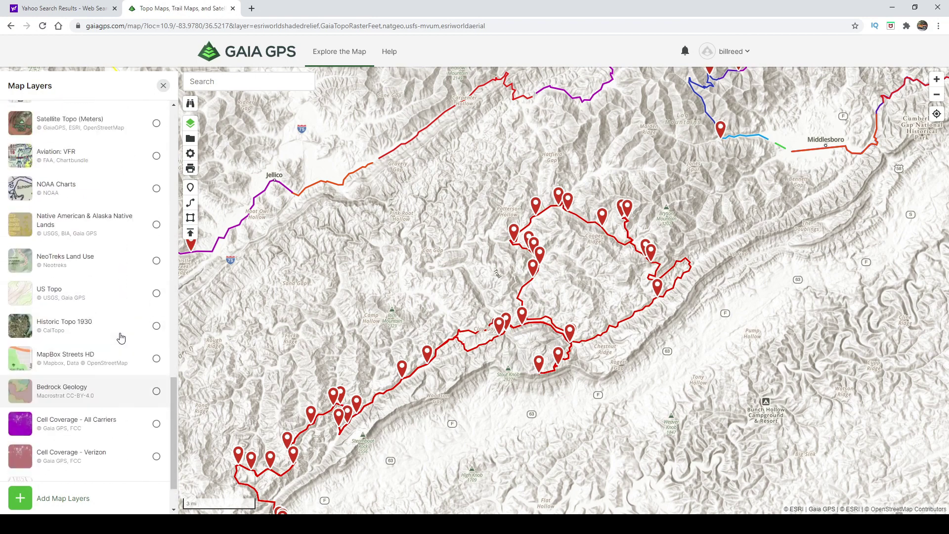
pyautogui.scroll(5, 121, 336)
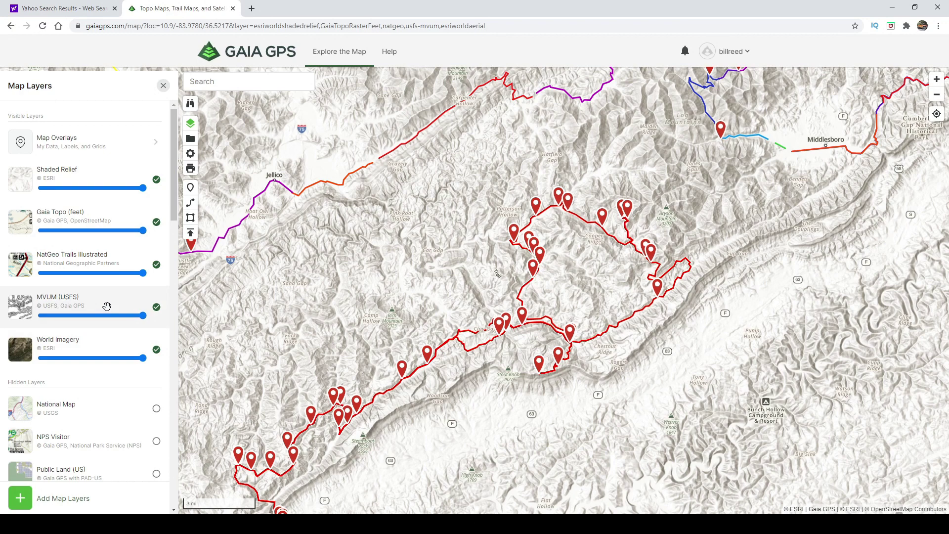
pyautogui.moveTo(106, 305); pyautogui.dragTo(98, 168)
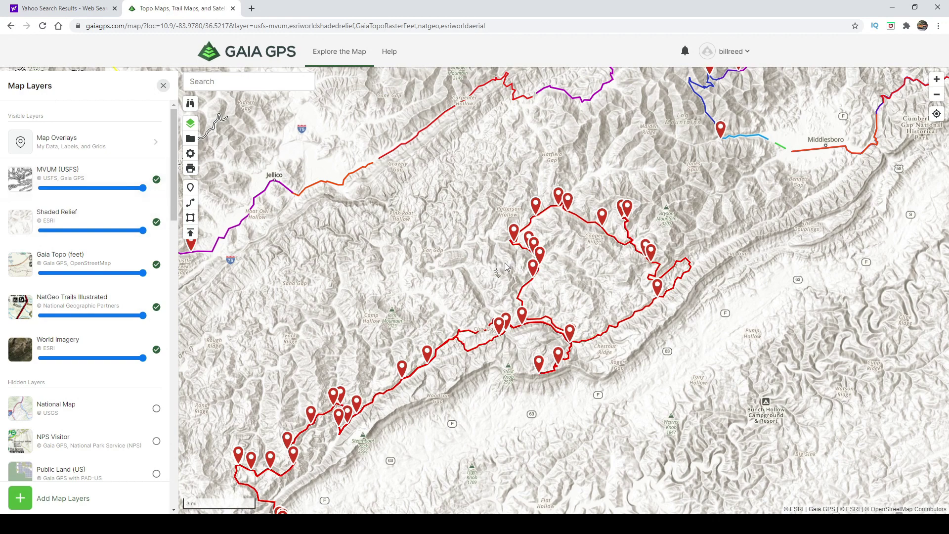
# Look up the vehicle access details of the Stephens Knob forest road in Daniel Boone National Forest, then close them.
pyautogui.scroll(-3, 528, 267)
pyautogui.moveTo(310, 291); pyautogui.dragTo(550, 329)
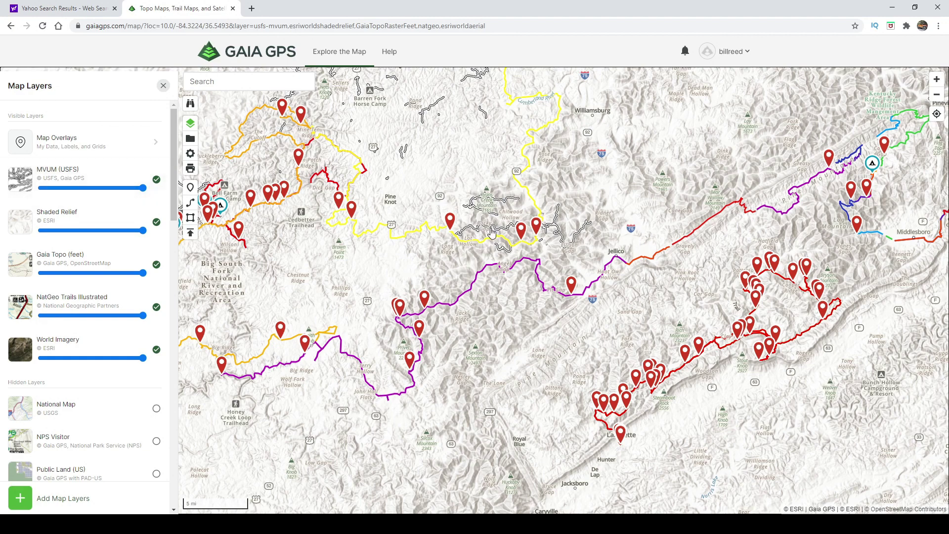
pyautogui.scroll(3, 491, 233)
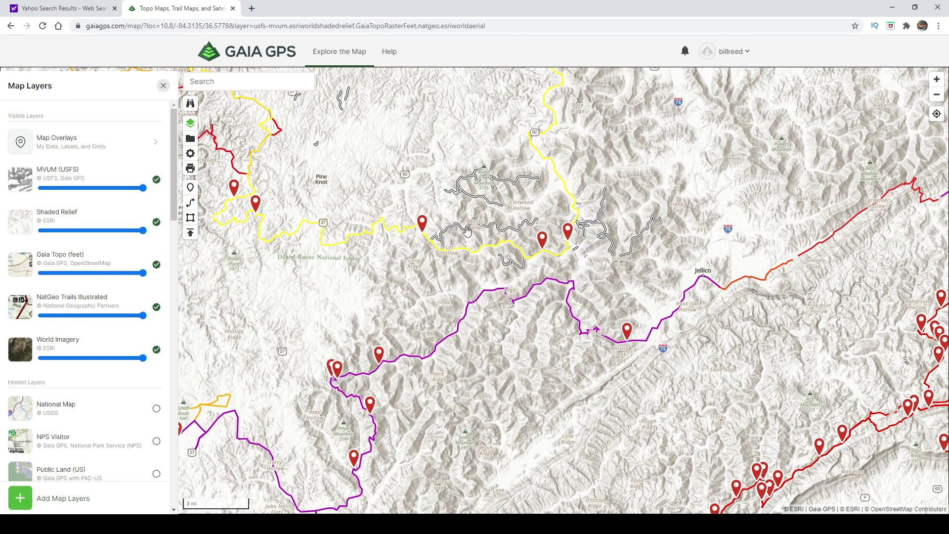
pyautogui.scroll(2, 471, 238)
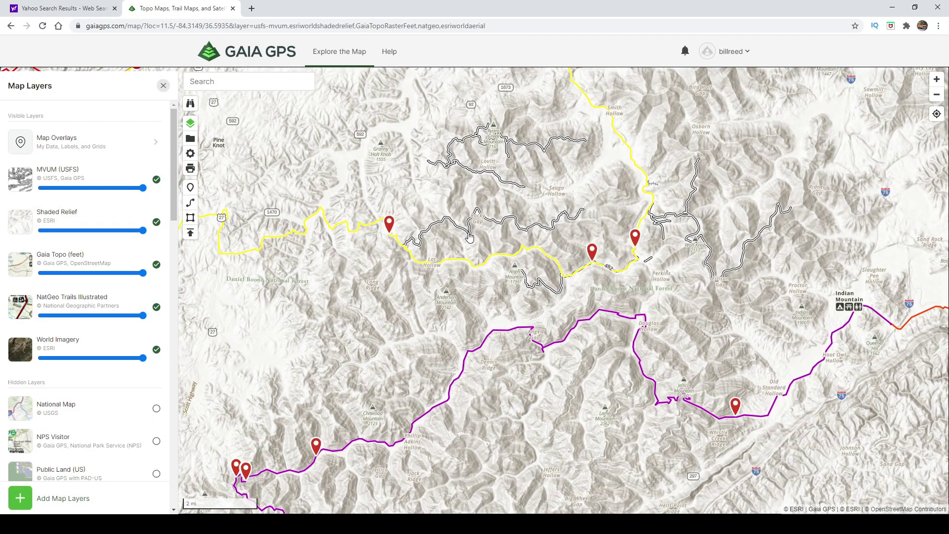
pyautogui.click(470, 238)
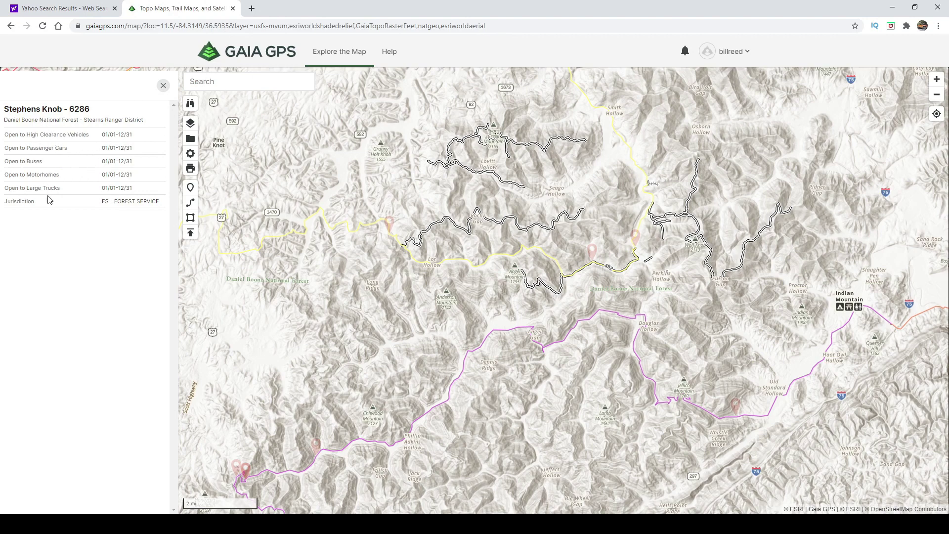
pyautogui.click(162, 88)
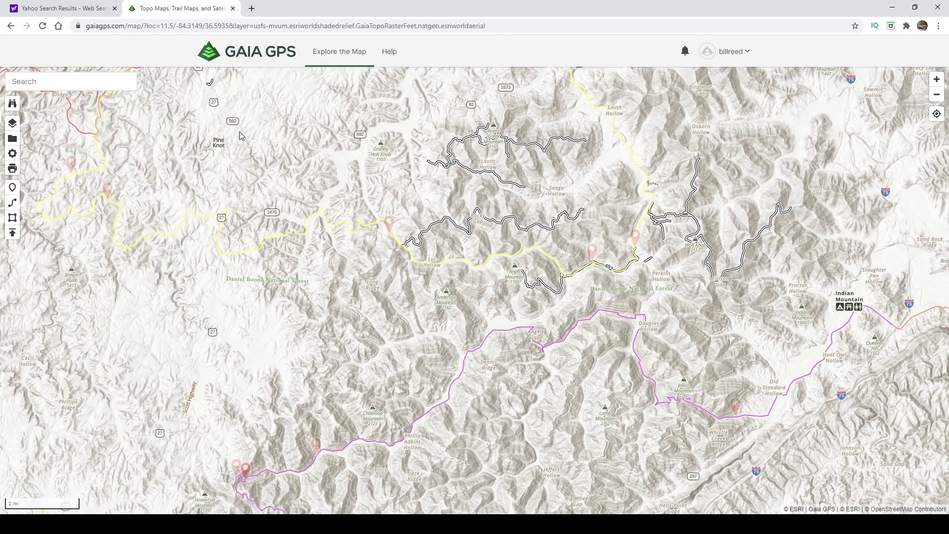
# Hide the Shaded Relief layer and examine the forest roads around Rocky Gap and Chitwood Hollow on the Gaia Topo map.
pyautogui.click(12, 123)
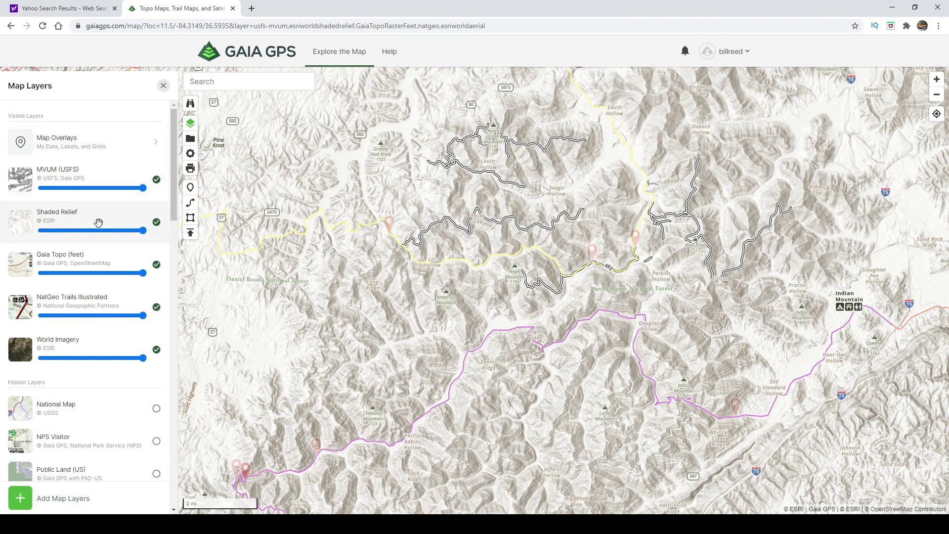
pyautogui.click(156, 222)
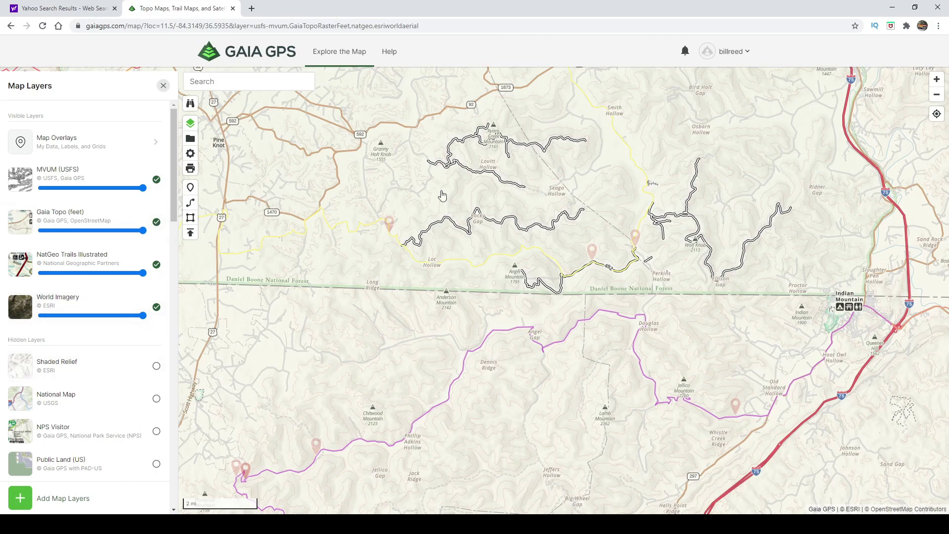
pyautogui.scroll(5, 629, 265)
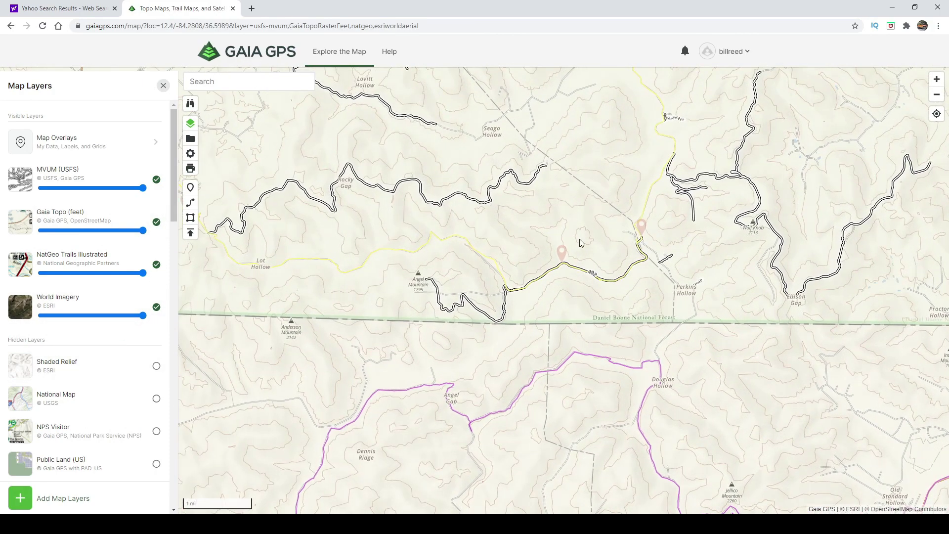
pyautogui.moveTo(579, 238); pyautogui.dragTo(667, 324)
pyautogui.scroll(2, 558, 290)
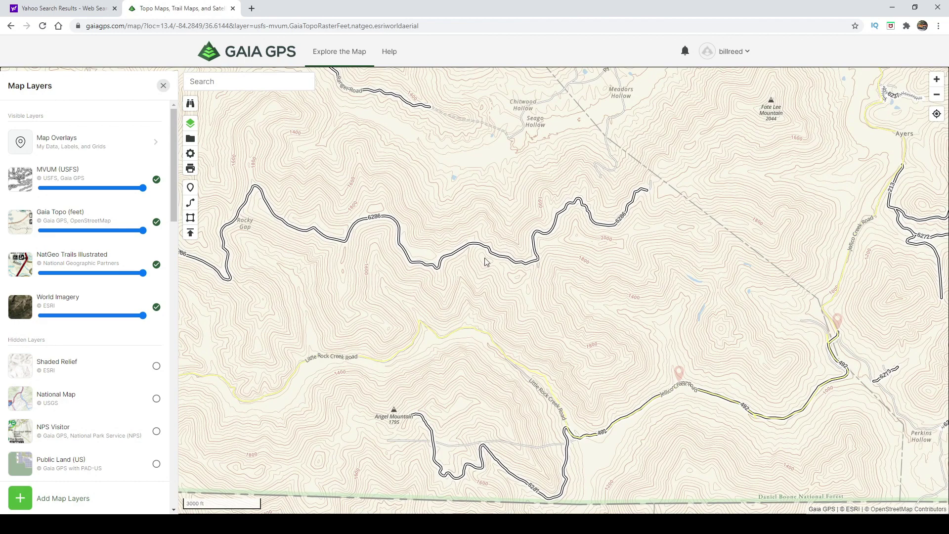
pyautogui.moveTo(496, 268); pyautogui.dragTo(512, 284)
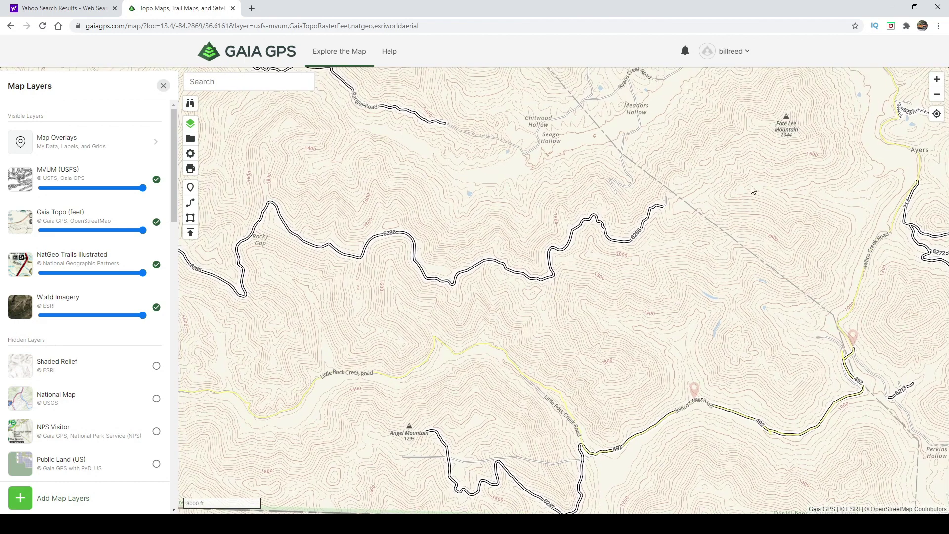
pyautogui.moveTo(700, 201); pyautogui.dragTo(671, 269)
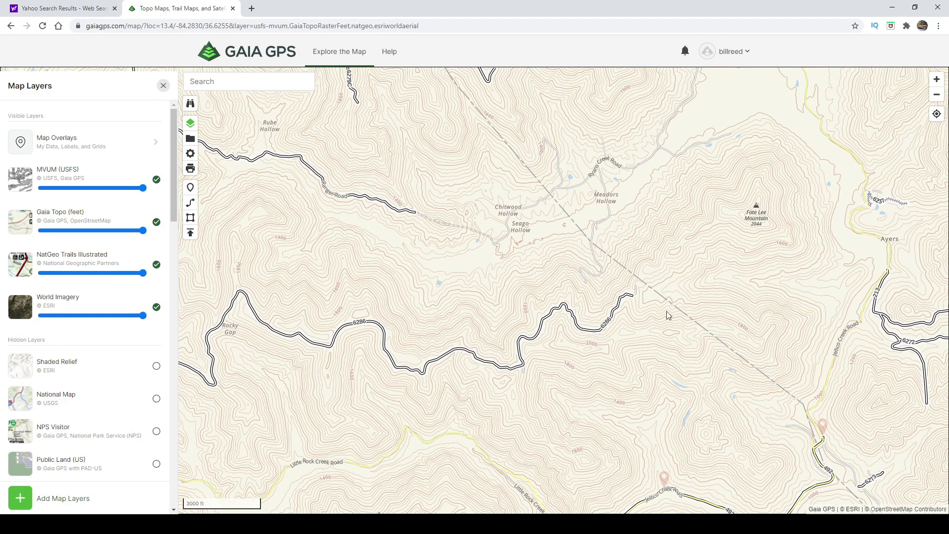
pyautogui.moveTo(429, 245); pyautogui.dragTo(532, 263)
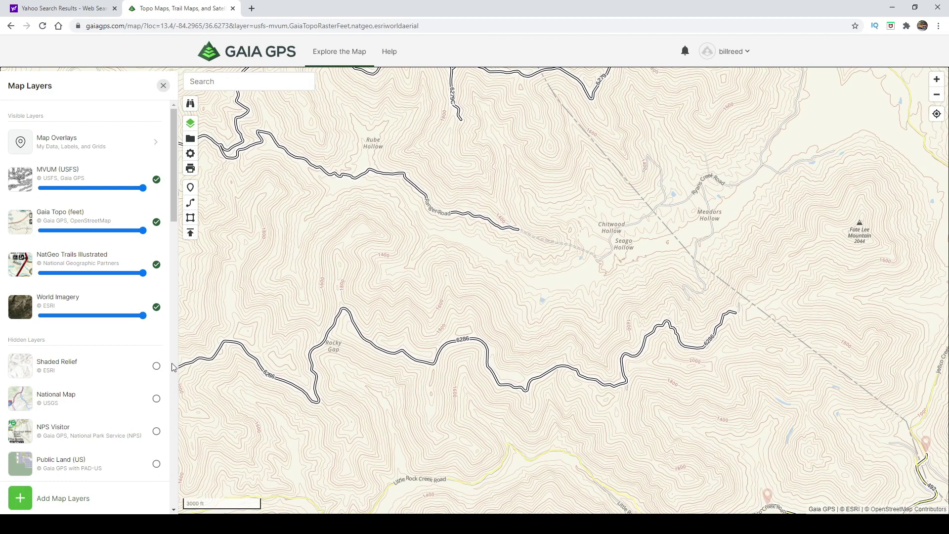
# Show the Shaded Relief layer again and place it directly below MVUM (USFS) so the forest roads lie on top.
pyautogui.click(157, 366)
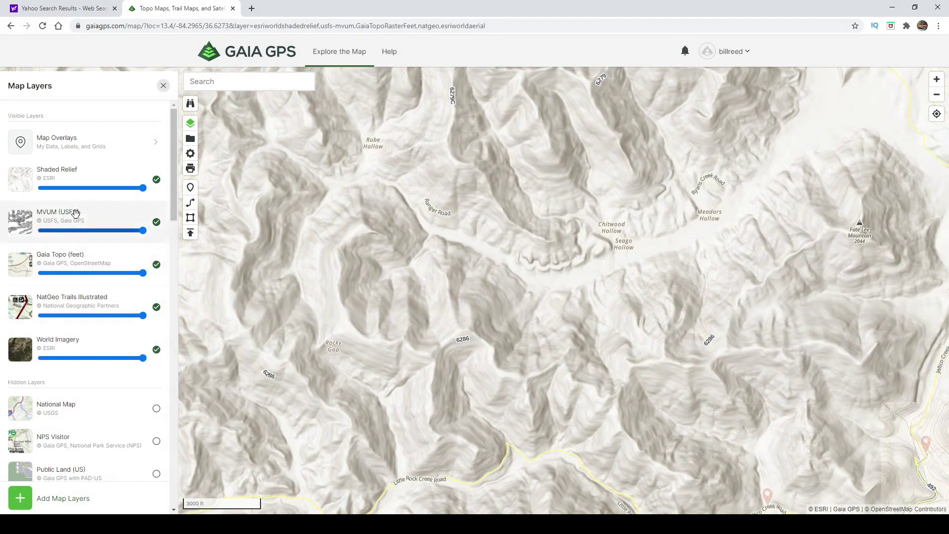
pyautogui.moveTo(74, 171); pyautogui.dragTo(71, 237)
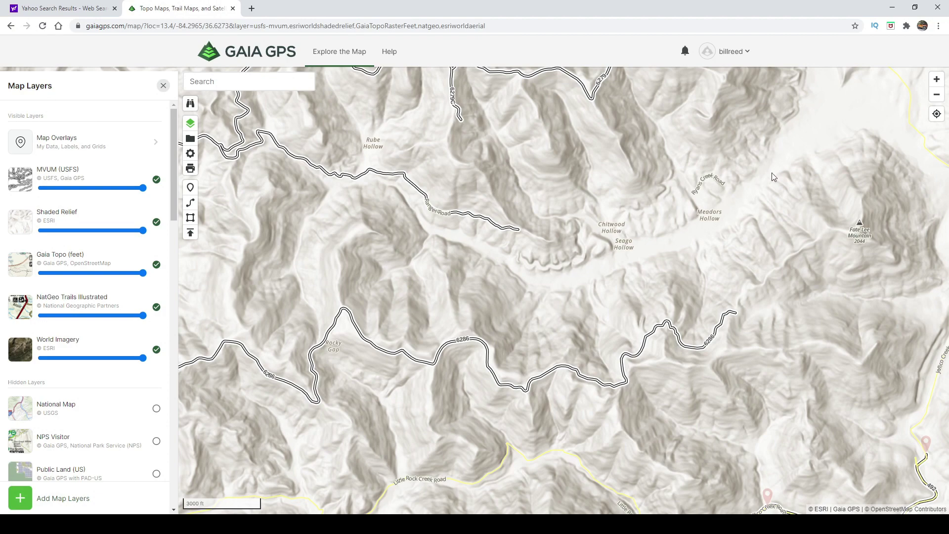
pyautogui.scroll(-2, 509, 266)
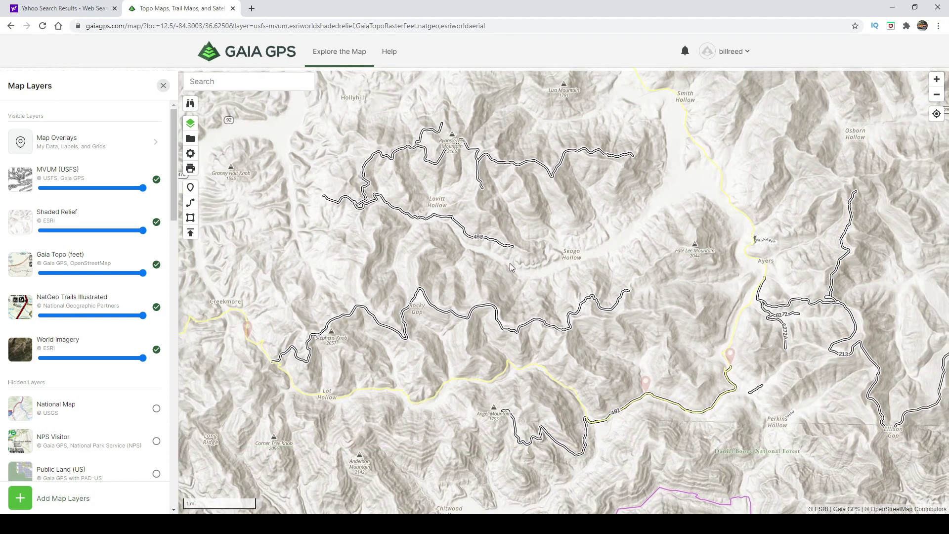
pyautogui.moveTo(469, 278); pyautogui.dragTo(503, 243)
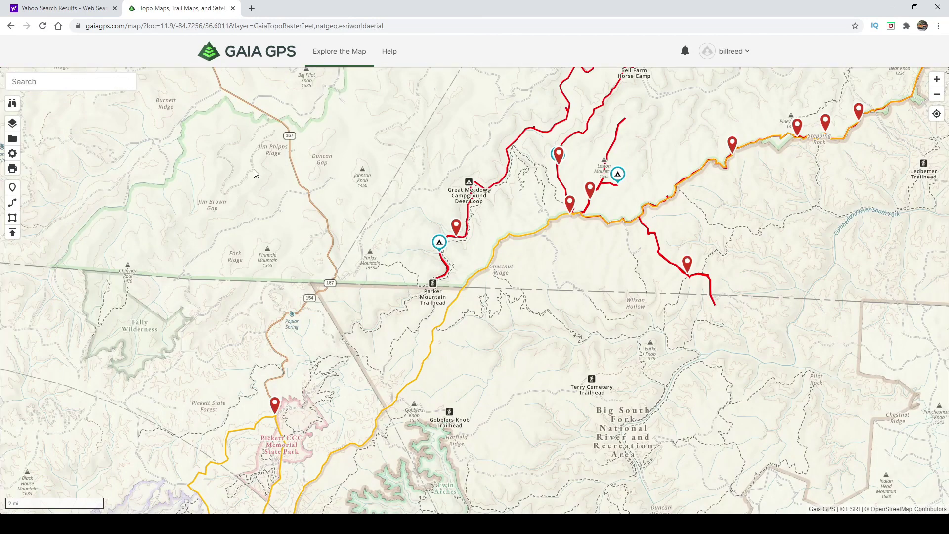
# Examine the trails around Peters Mtn Trailhead and open the details of the Great Meadows Campground Deer Loop campsite.
pyautogui.click(13, 123)
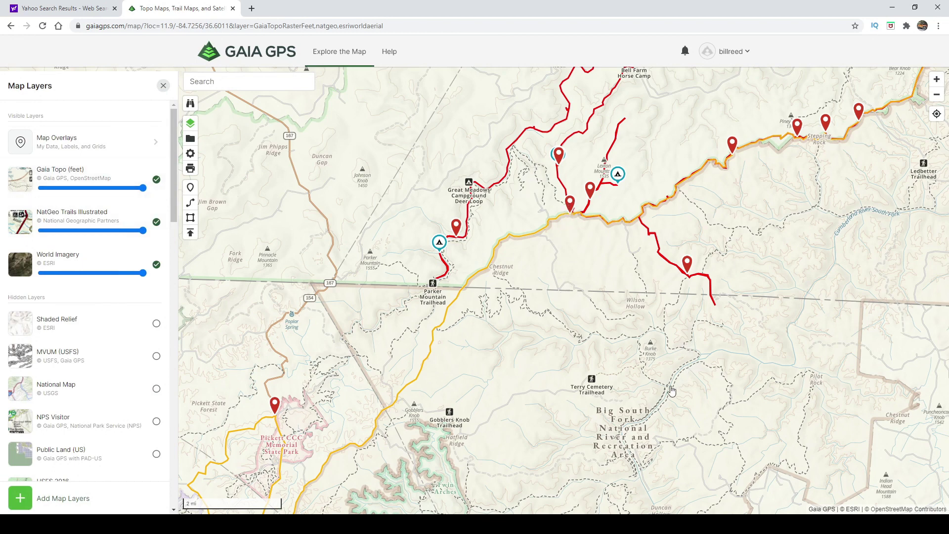
pyautogui.scroll(1, 672, 391)
pyautogui.scroll(1, 632, 341)
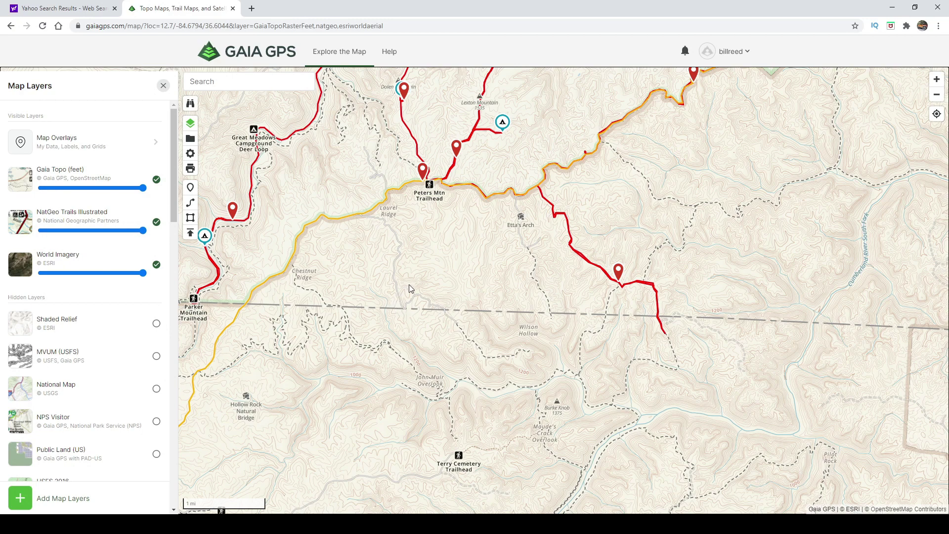
pyautogui.moveTo(409, 283); pyautogui.dragTo(543, 329)
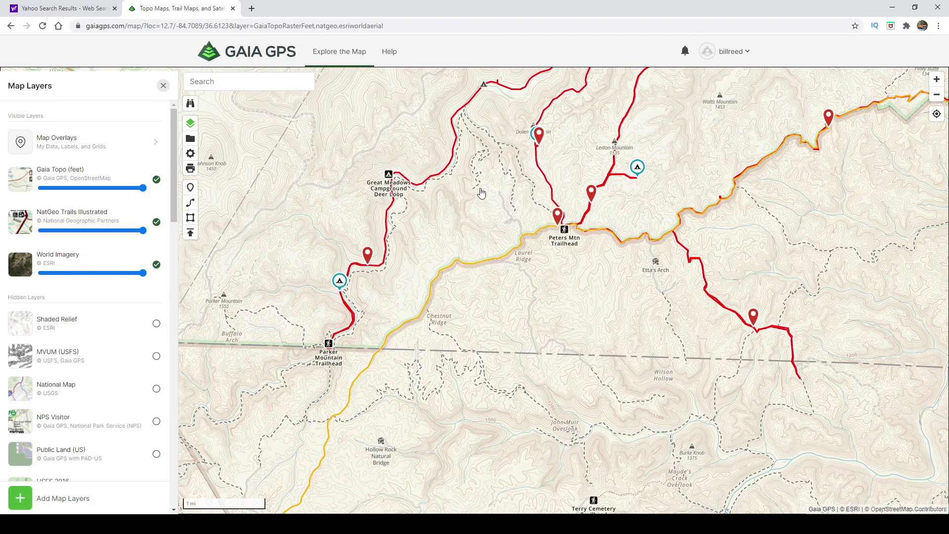
pyautogui.moveTo(484, 96); pyautogui.dragTo(634, 129)
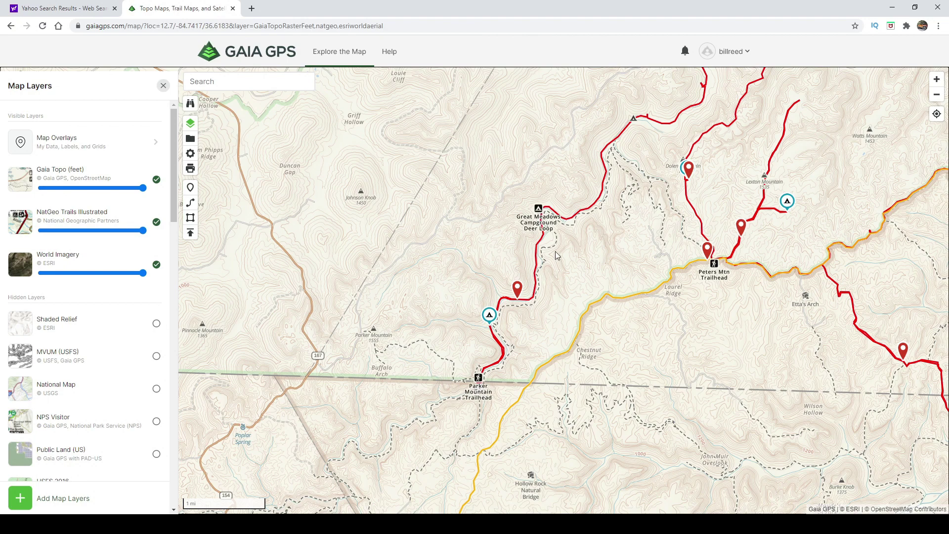
pyautogui.click(538, 210)
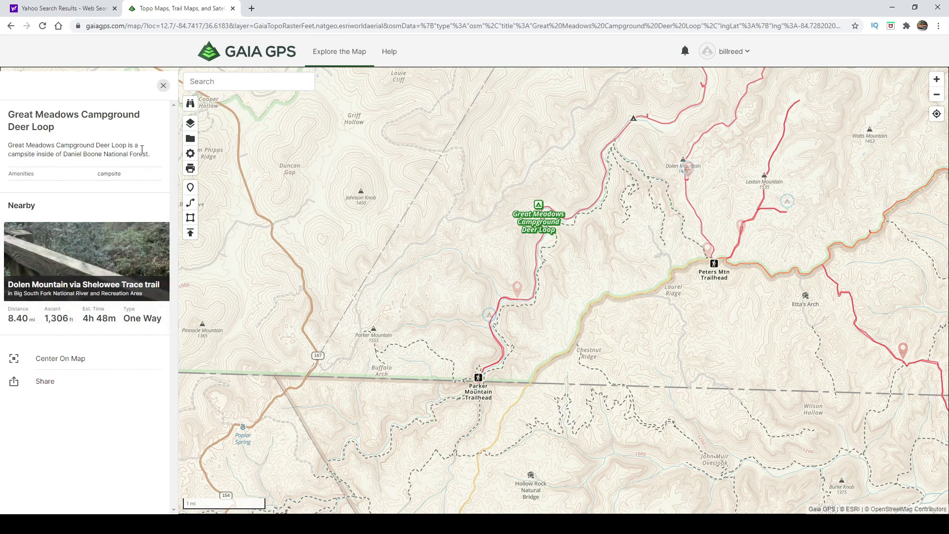
# Close the campsite details and switch the map from Gaia Topo (feet) to the NatGeo Trails Illustrated layer.
pyautogui.click(163, 85)
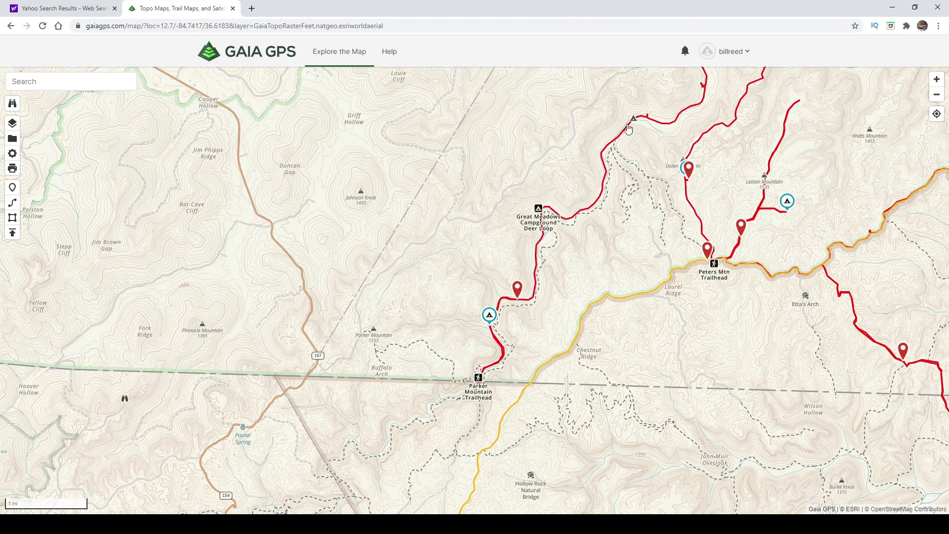
pyautogui.scroll(-3, 588, 217)
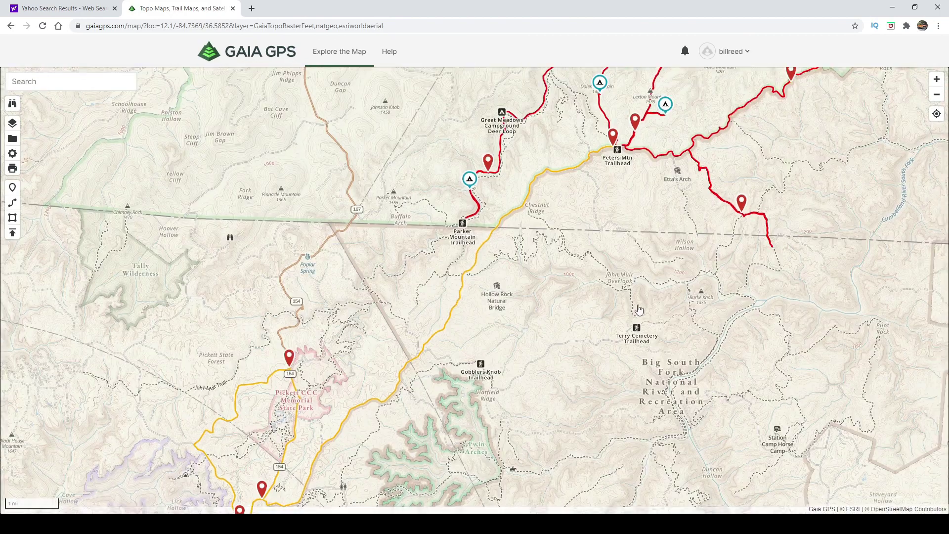
pyautogui.scroll(2, 560, 257)
pyautogui.scroll(-1, 529, 266)
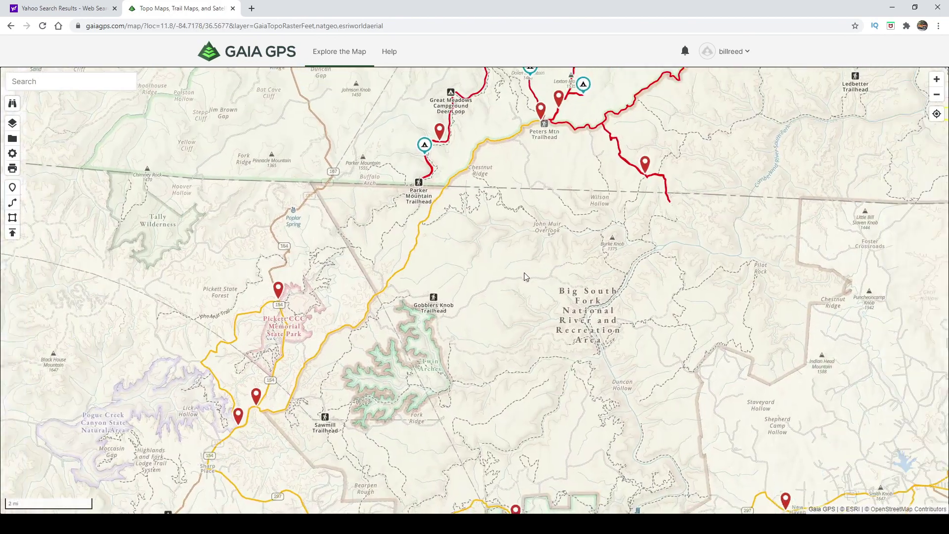
pyautogui.click(14, 123)
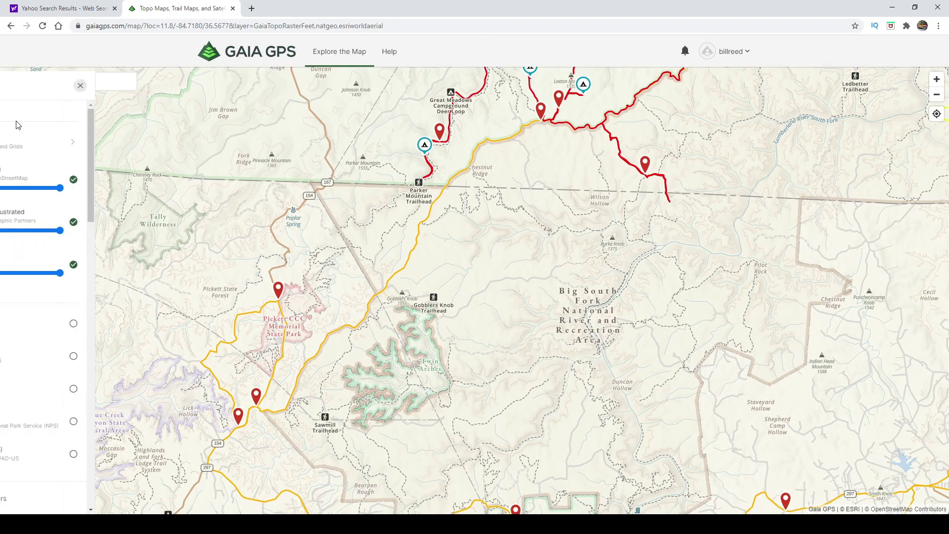
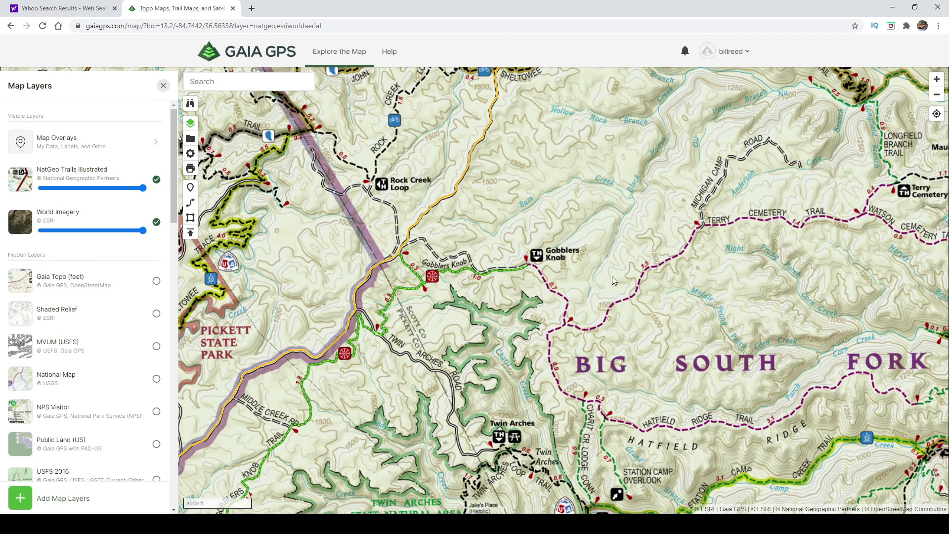
# Examine the roads and trails around Gobblers Knob, Terry Cemetery and Twin Arches on the NatGeo Trails Illustrated map.
pyautogui.moveTo(653, 271); pyautogui.dragTo(544, 249)
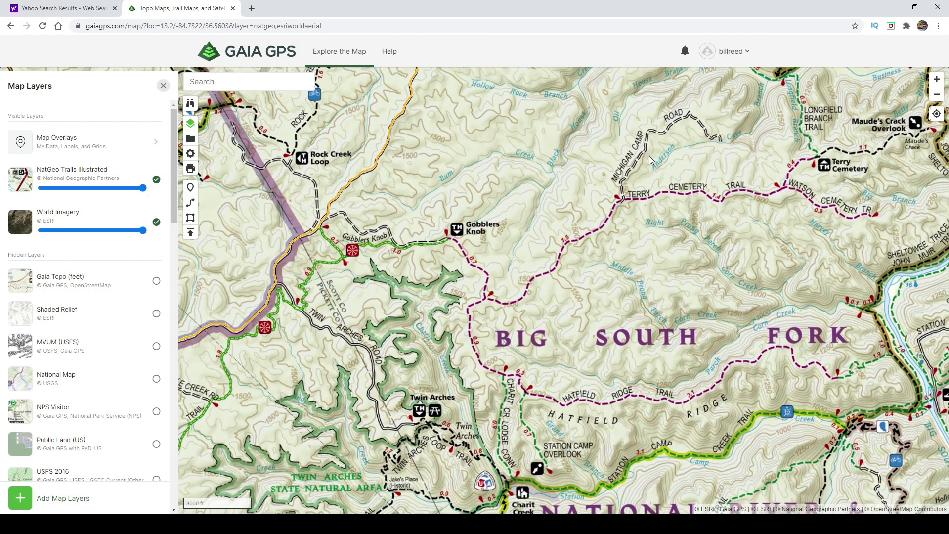
pyautogui.moveTo(538, 197); pyautogui.dragTo(650, 162)
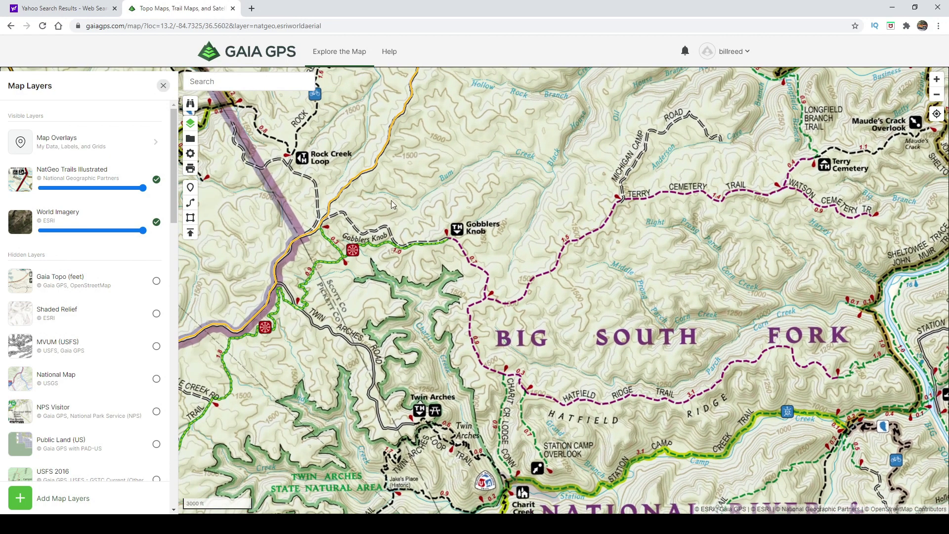
pyautogui.moveTo(424, 420); pyautogui.dragTo(443, 307)
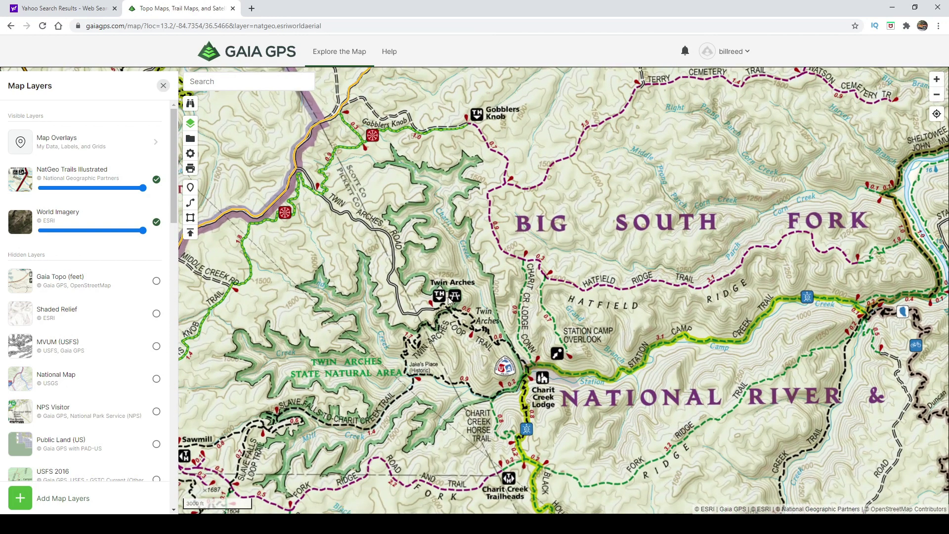
pyautogui.scroll(-3, 406, 322)
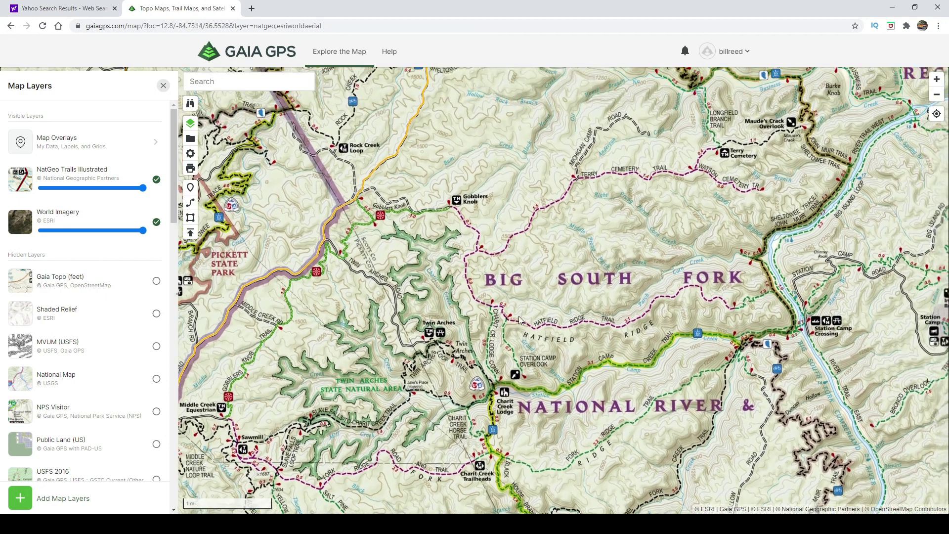
# Look up the details of the Great Meadow campground on the NatGeo map north of the Kentucky–Tennessee line, then close them.
pyautogui.moveTo(565, 222); pyautogui.dragTo(629, 362)
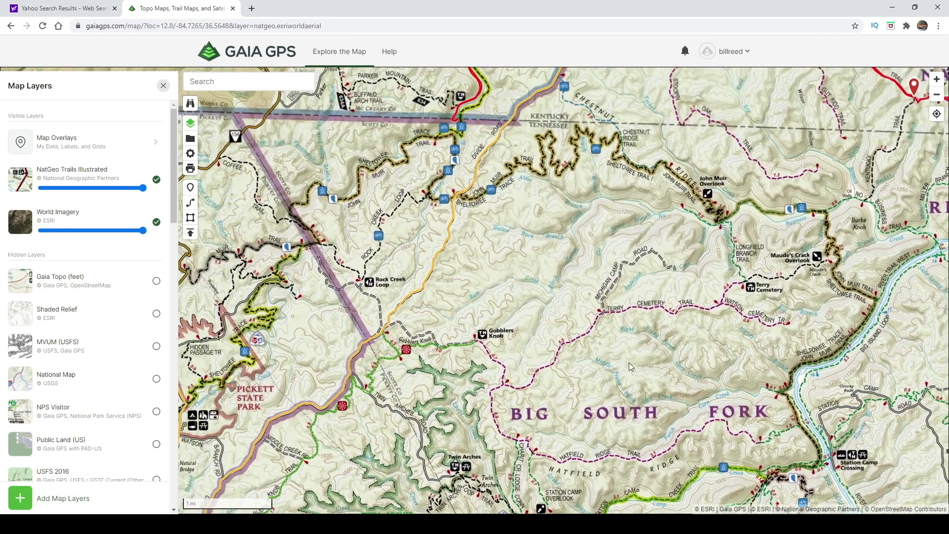
pyautogui.moveTo(621, 279); pyautogui.dragTo(661, 336)
pyautogui.moveTo(463, 280); pyautogui.dragTo(500, 371)
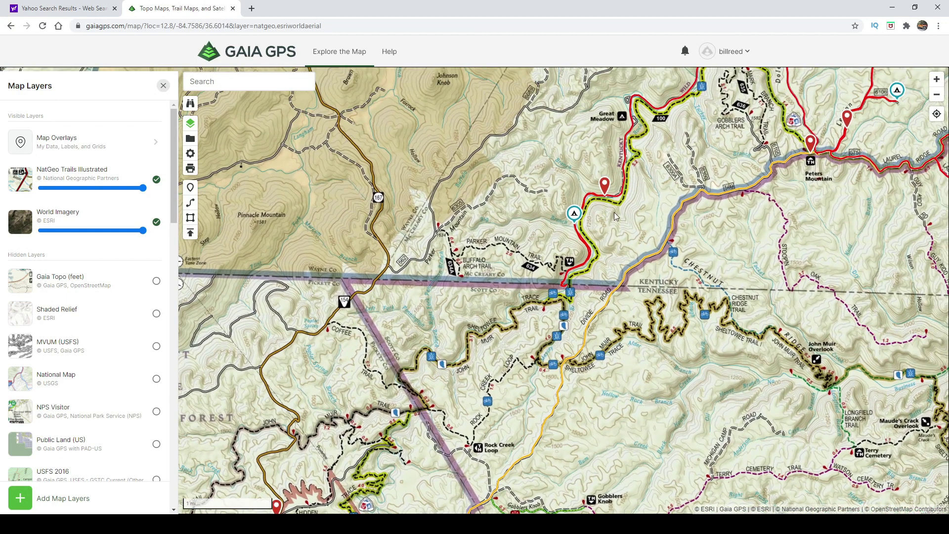
pyautogui.moveTo(622, 123); pyautogui.dragTo(597, 199)
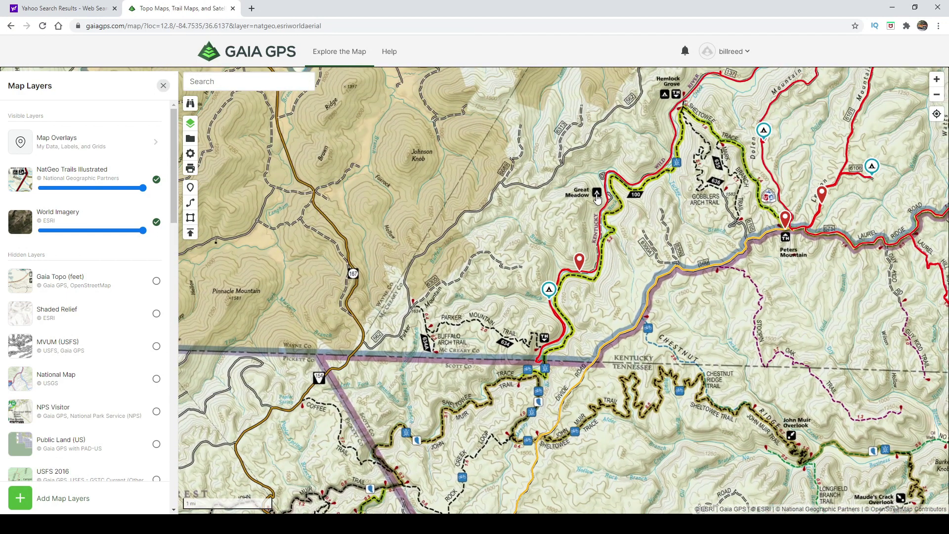
pyautogui.click(597, 195)
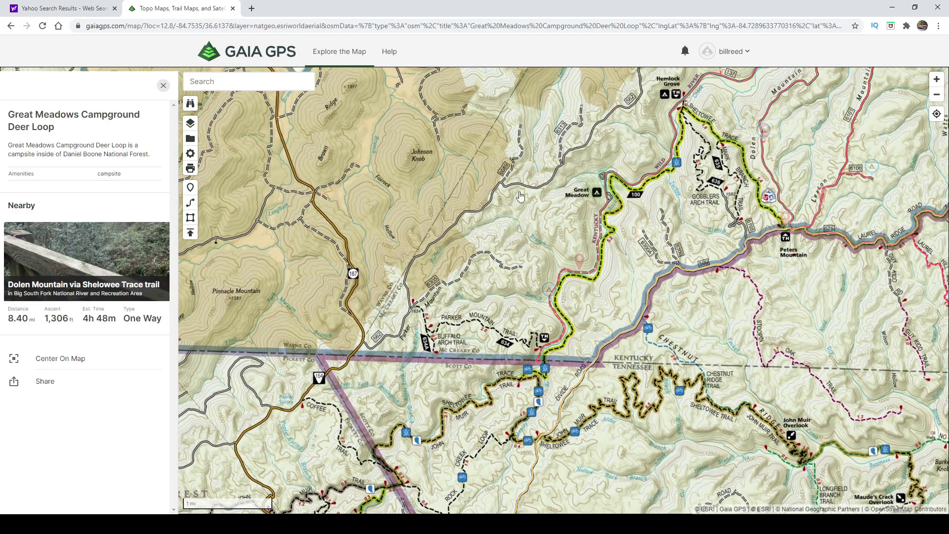
pyautogui.click(163, 85)
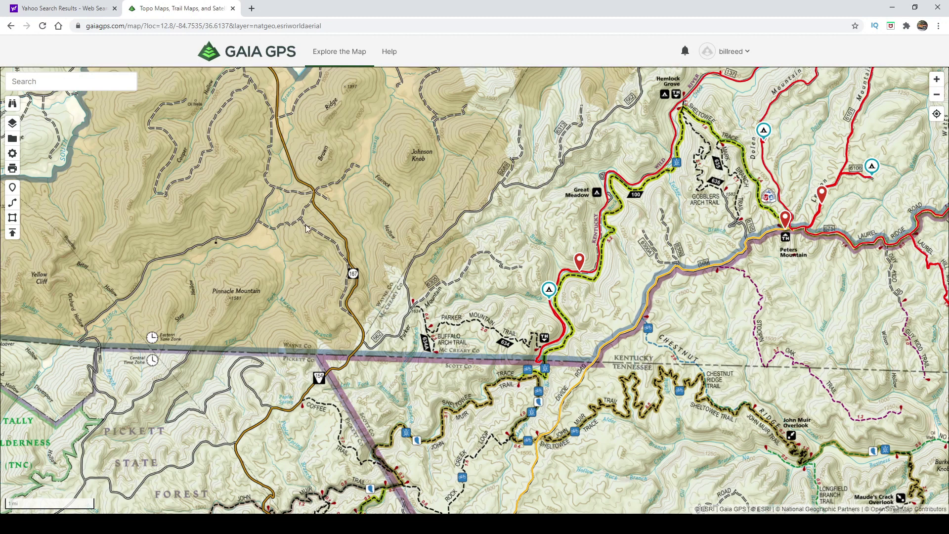
# Read the NatGeo Trails Illustrated layer's description and view its legend in a separate window, then close the legend.
pyautogui.click(13, 123)
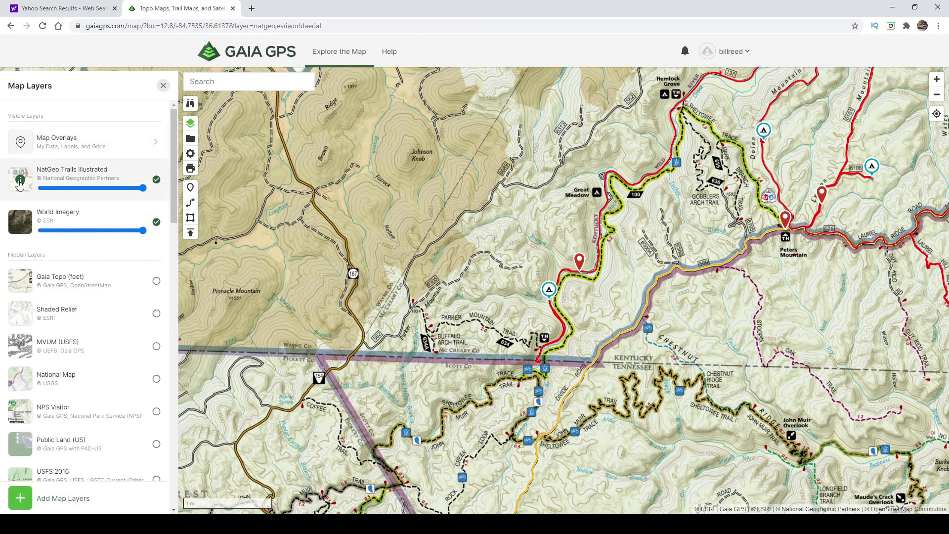
pyautogui.click(20, 183)
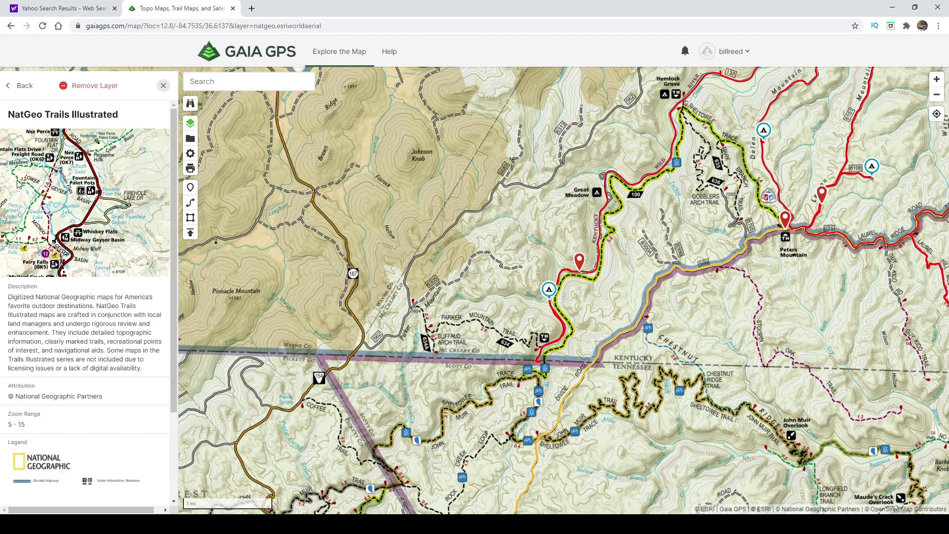
pyautogui.scroll(-3, 85, 297)
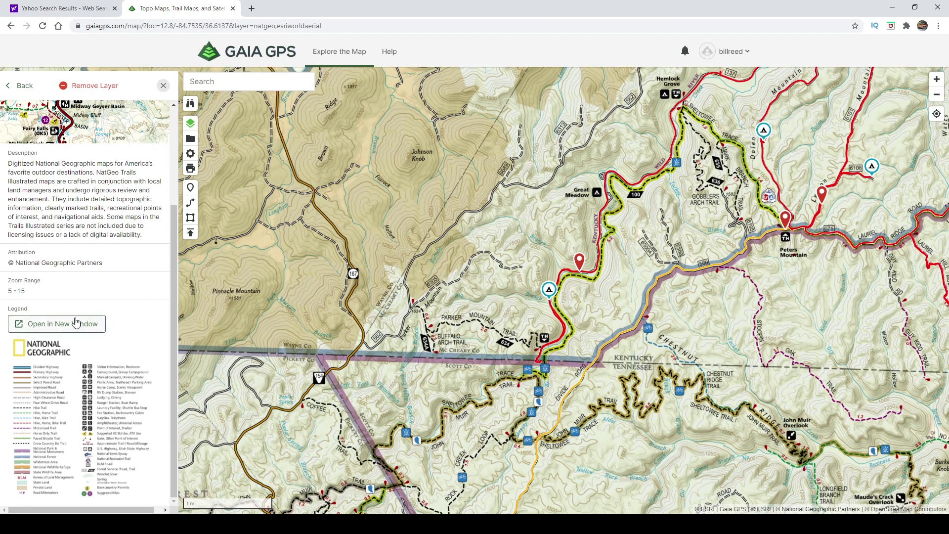
pyautogui.click(45, 327)
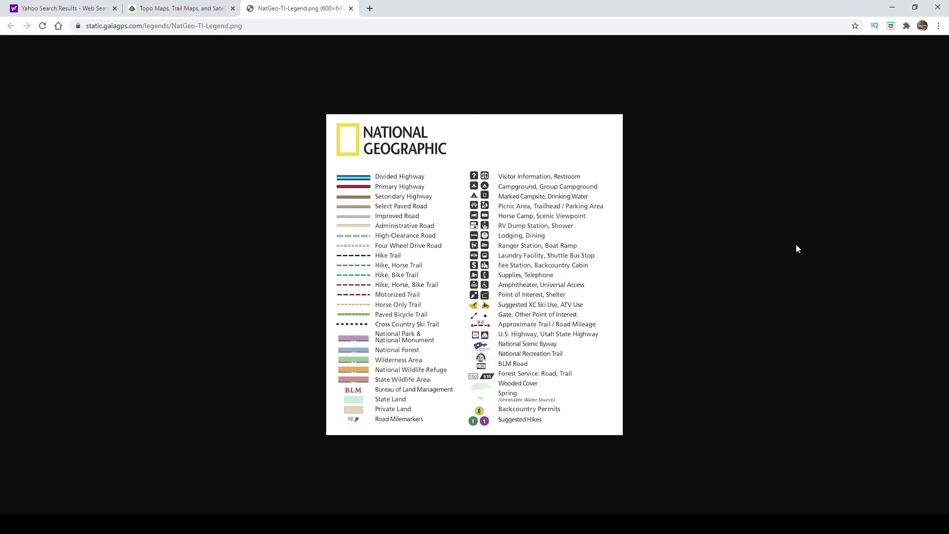
pyautogui.click(351, 9)
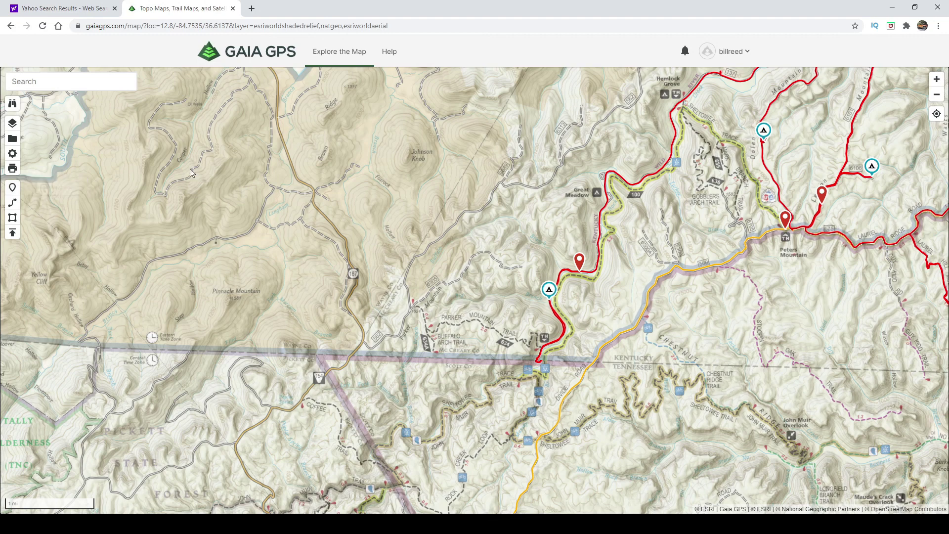
# Create a waypoint just west of Johnson Knob and name it "Potential Campsite".
pyautogui.click(13, 189)
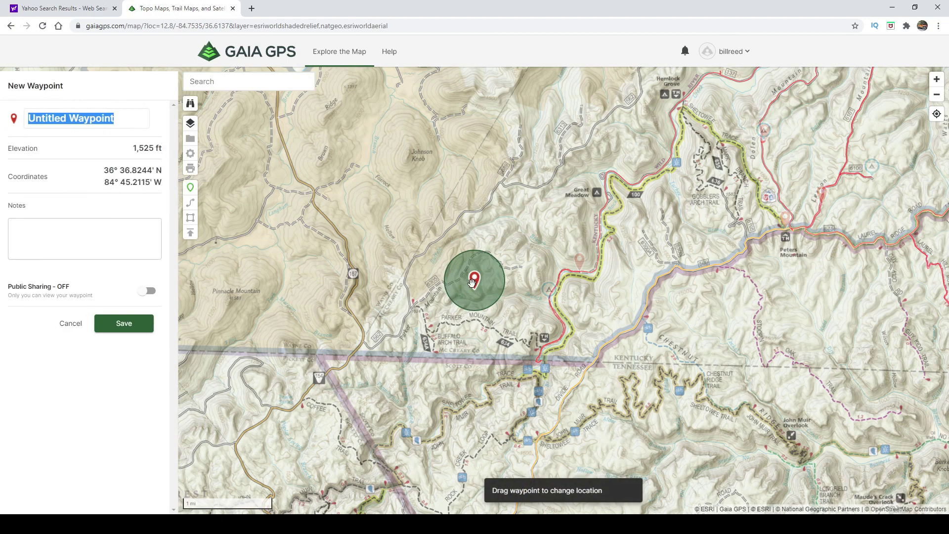
pyautogui.moveTo(476, 283)
pyautogui.mouseDown()
pyautogui.moveTo(314, 258)
pyautogui.moveTo(476, 225)
pyautogui.moveTo(500, 238)
pyautogui.moveTo(528, 222)
pyautogui.moveTo(490, 213)
pyautogui.moveTo(488, 296)
pyautogui.moveTo(401, 278)
pyautogui.moveTo(355, 196)
pyautogui.moveTo(362, 159)
pyautogui.mouseUp()
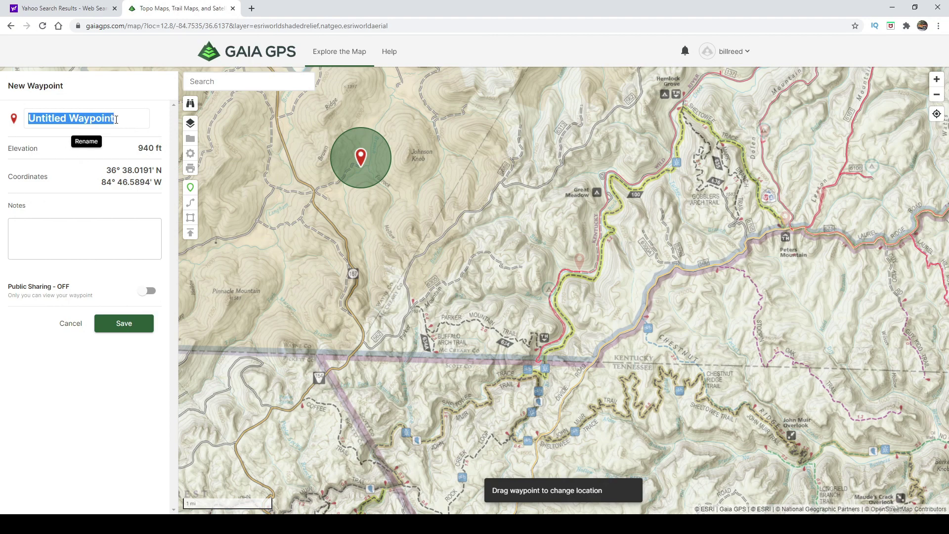
pyautogui.write('Pote')
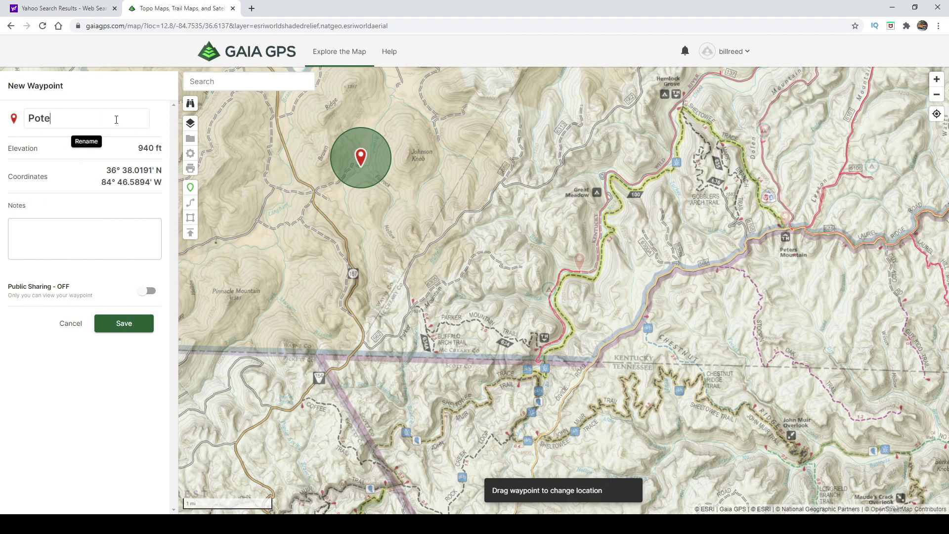
pyautogui.write('ntial Campsite')
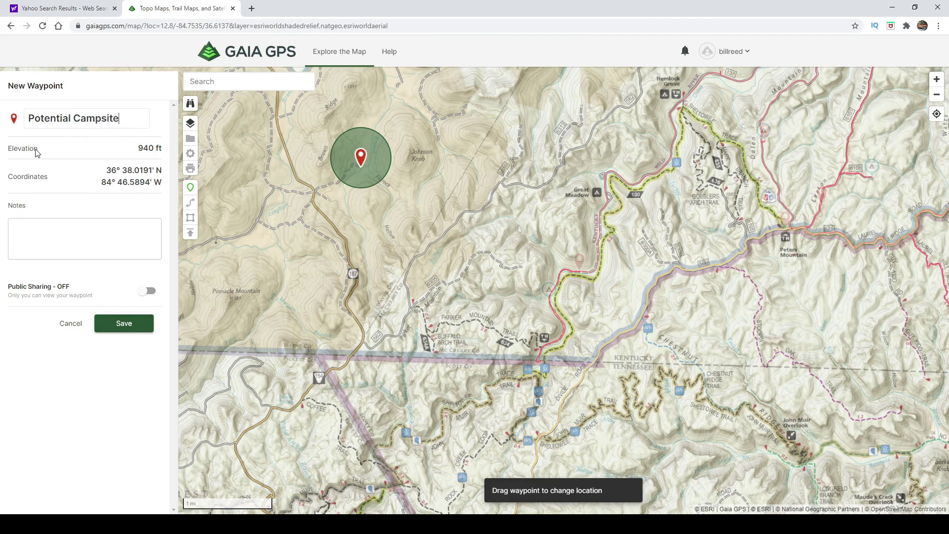
# Give the Potential Campsite waypoint the tent icon, save it and select it on the map.
pyautogui.click(14, 120)
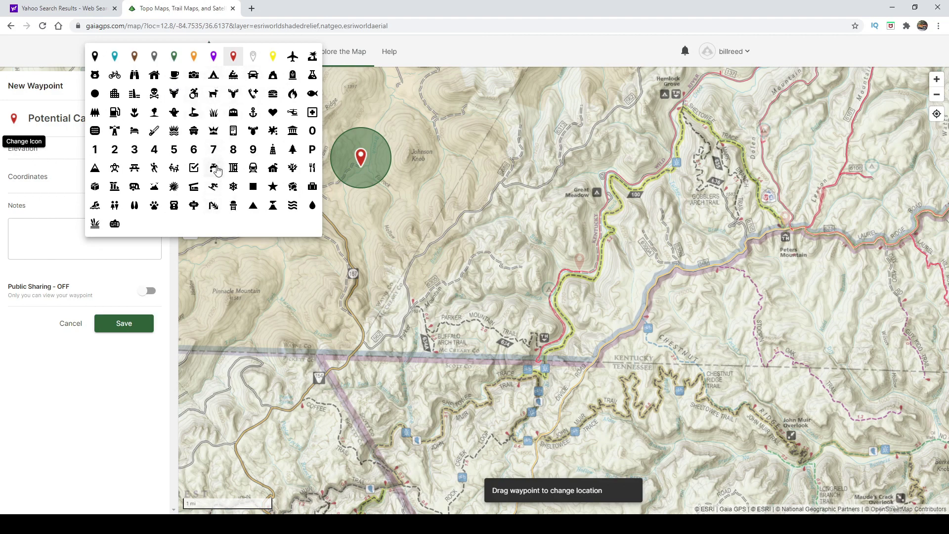
pyautogui.click(214, 75)
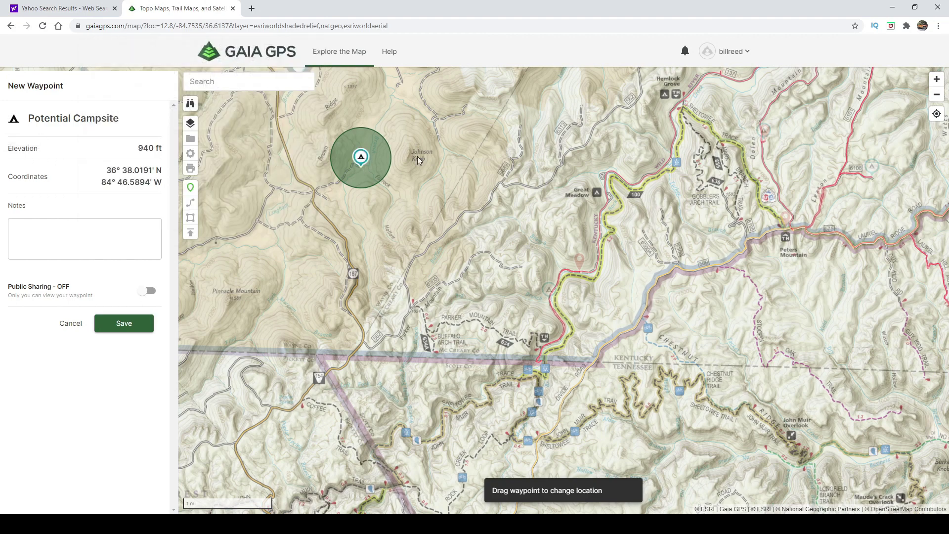
pyautogui.click(124, 325)
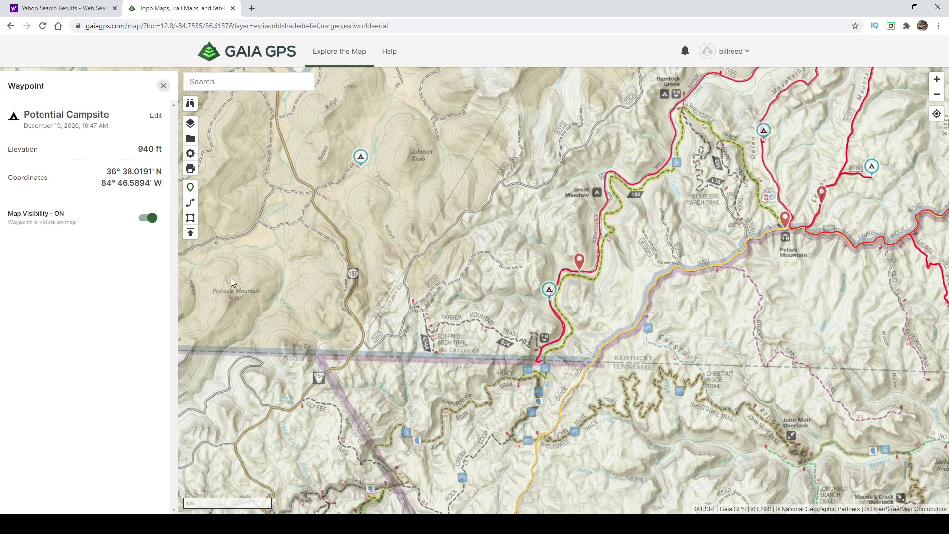
pyautogui.click(360, 164)
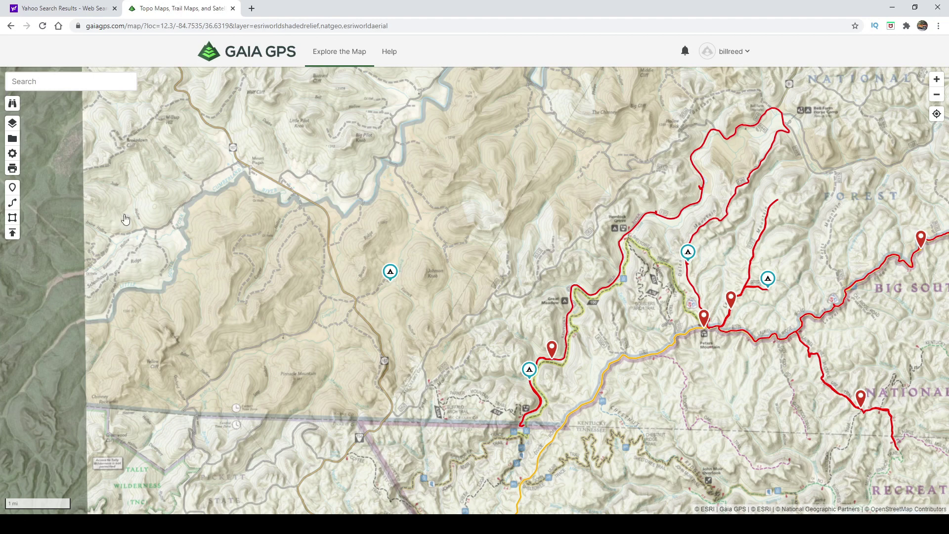
# Start a new route at the northern part of the red track loop and trace the road southwest for about 6.8 mi.
pyautogui.click(13, 203)
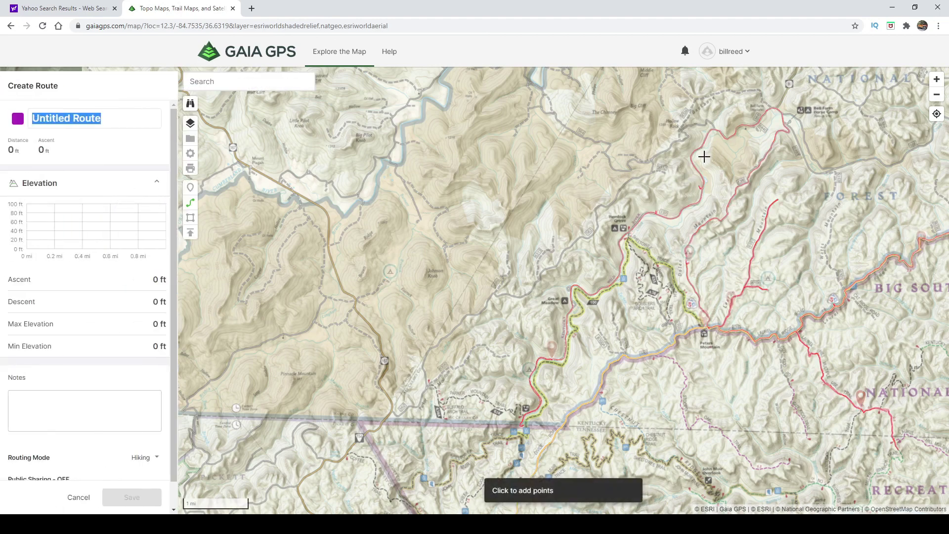
pyautogui.click(715, 129)
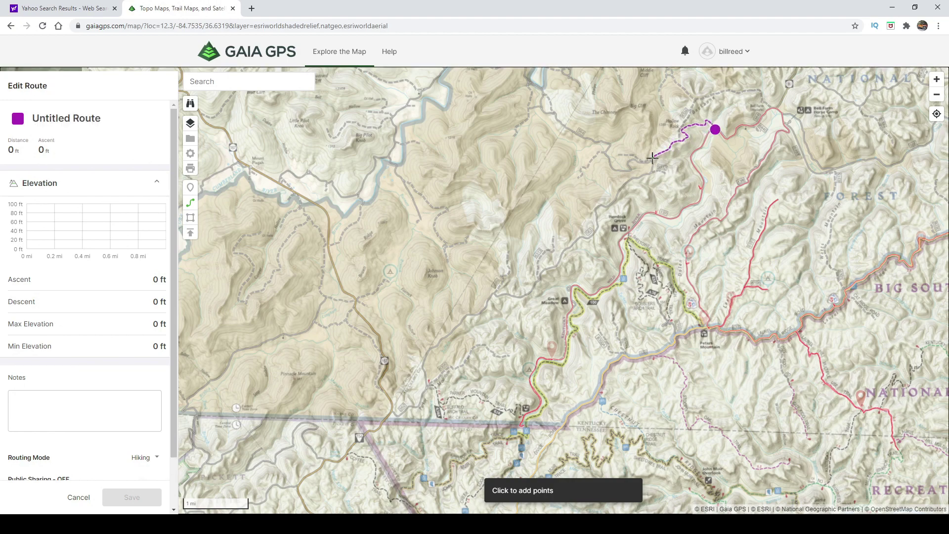
pyautogui.click(652, 158)
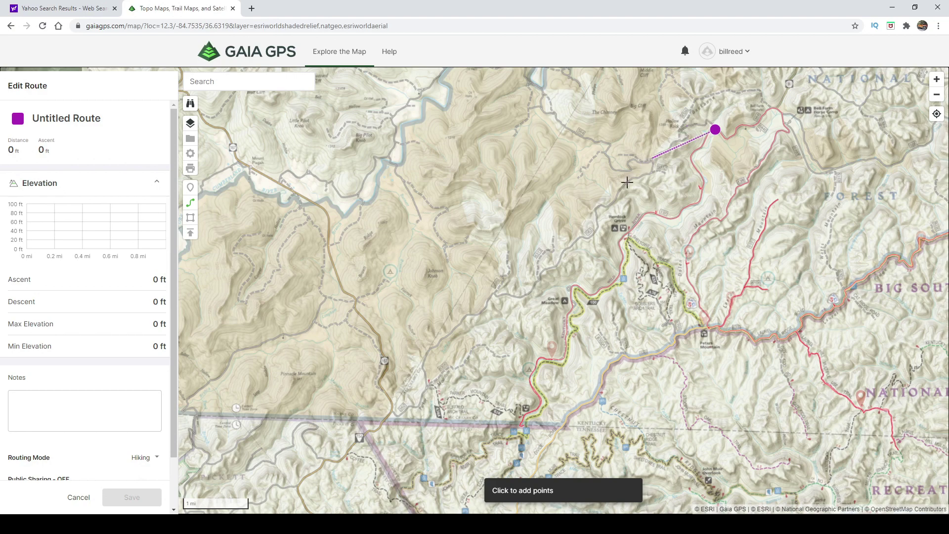
pyautogui.click(573, 243)
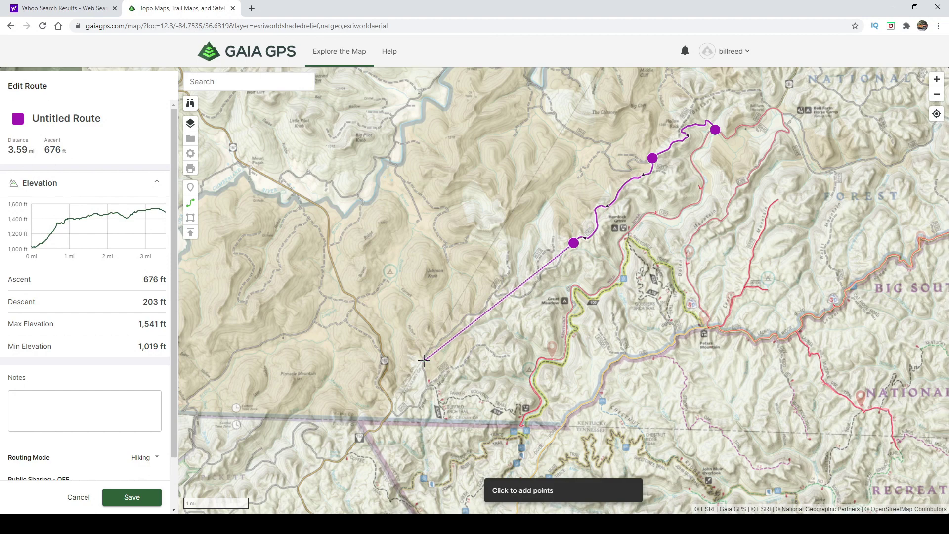
pyautogui.click(424, 360)
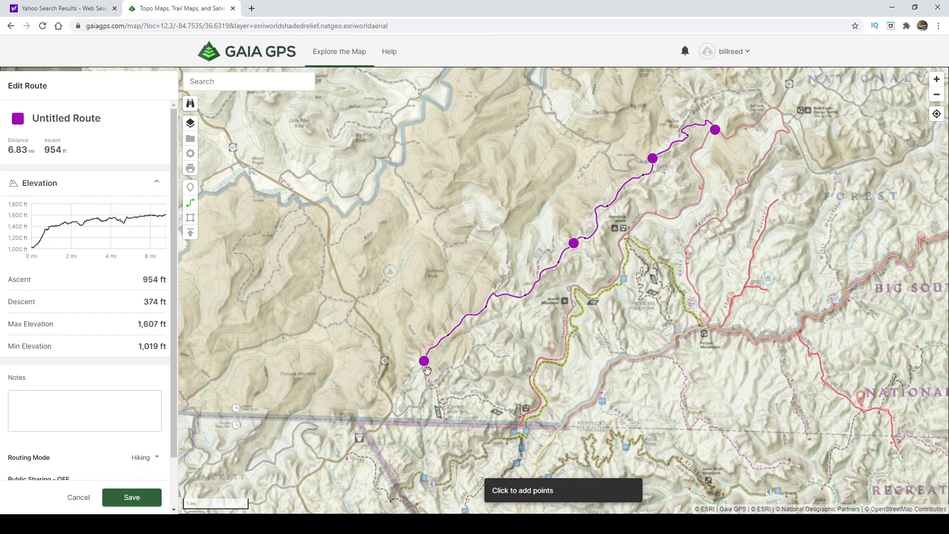
# Extend the route south to the highway near the state line and north to the Potential Campsite waypoint, about 10.7 mi in total.
pyautogui.click(423, 394)
pyautogui.click(392, 410)
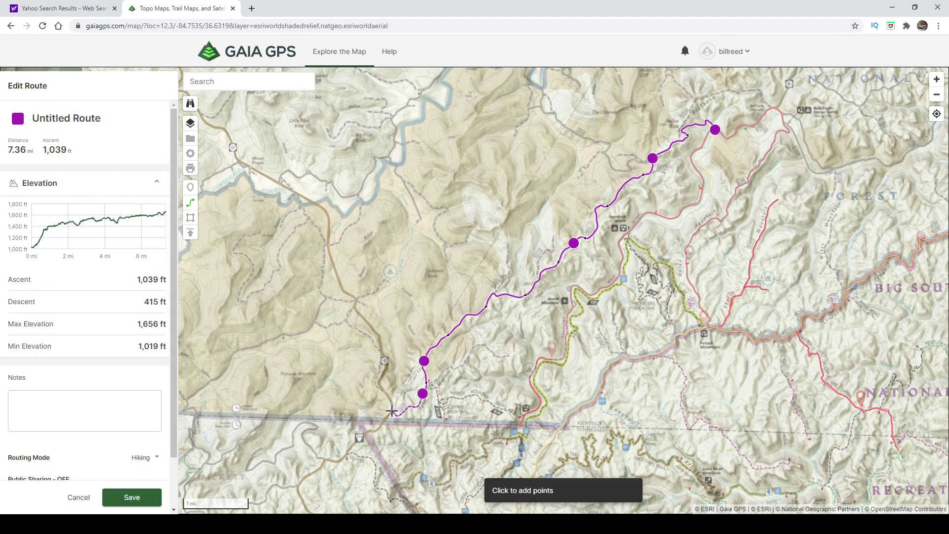
pyautogui.click(355, 302)
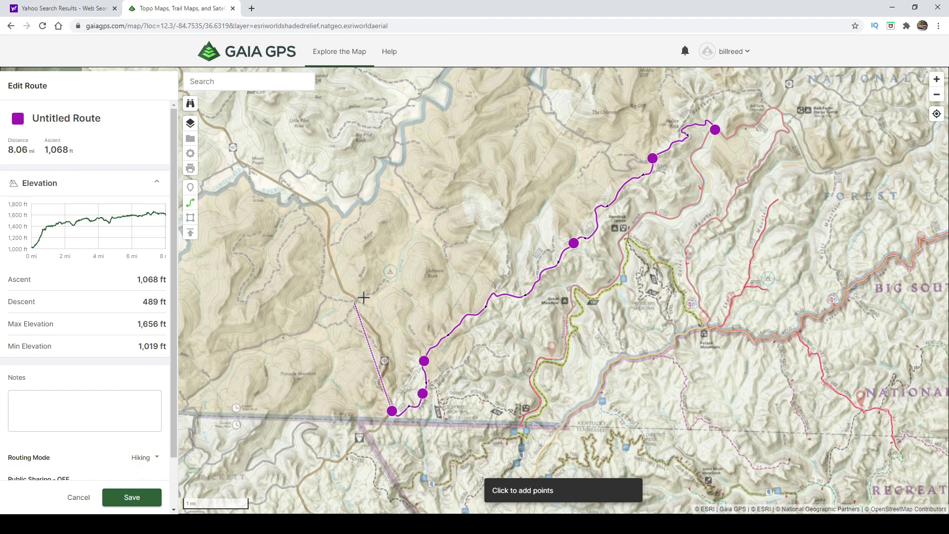
pyautogui.click(389, 282)
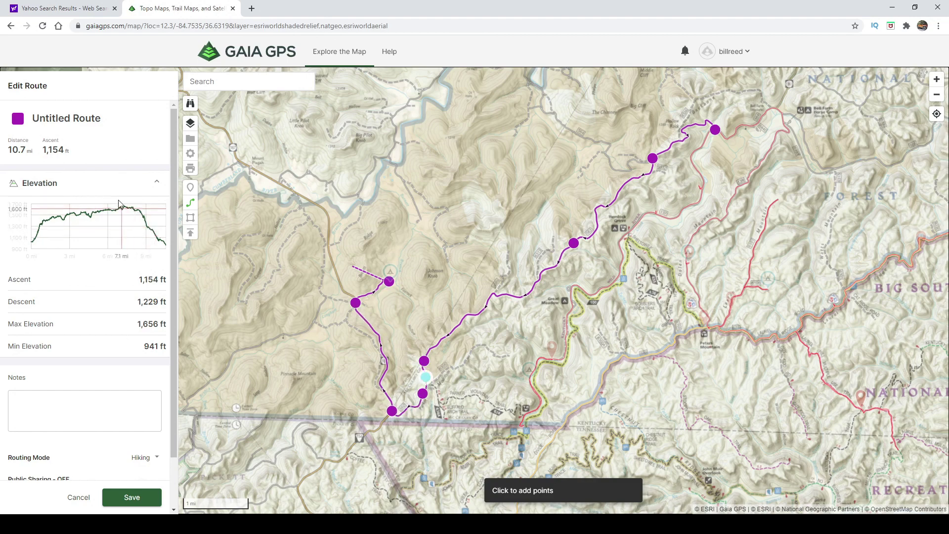
# Set the routing mode of the new route to Driving.
pyautogui.scroll(-2, 89, 440)
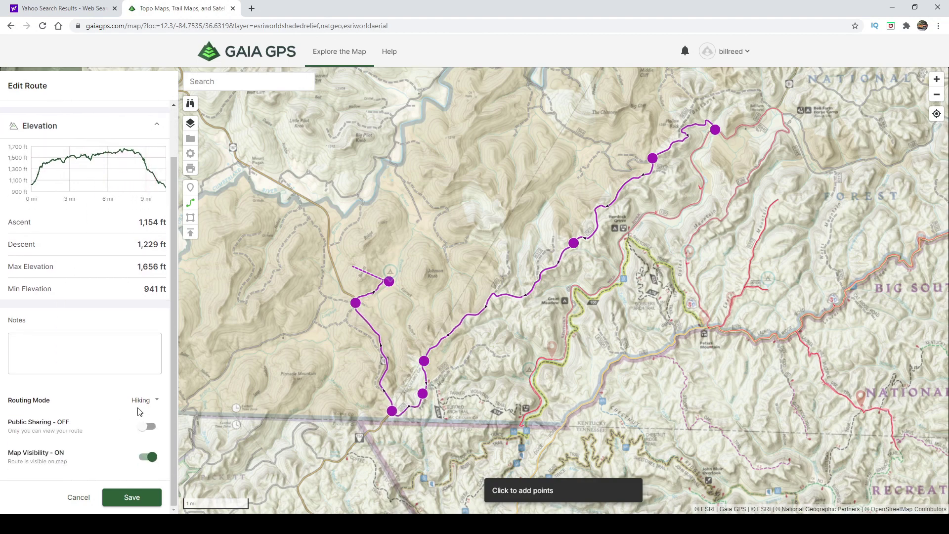
pyautogui.click(154, 404)
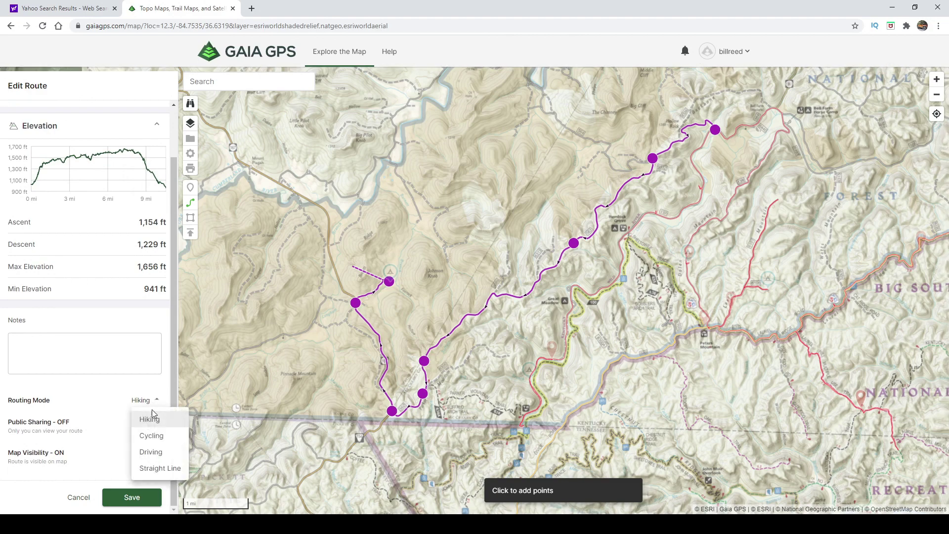
pyautogui.click(155, 453)
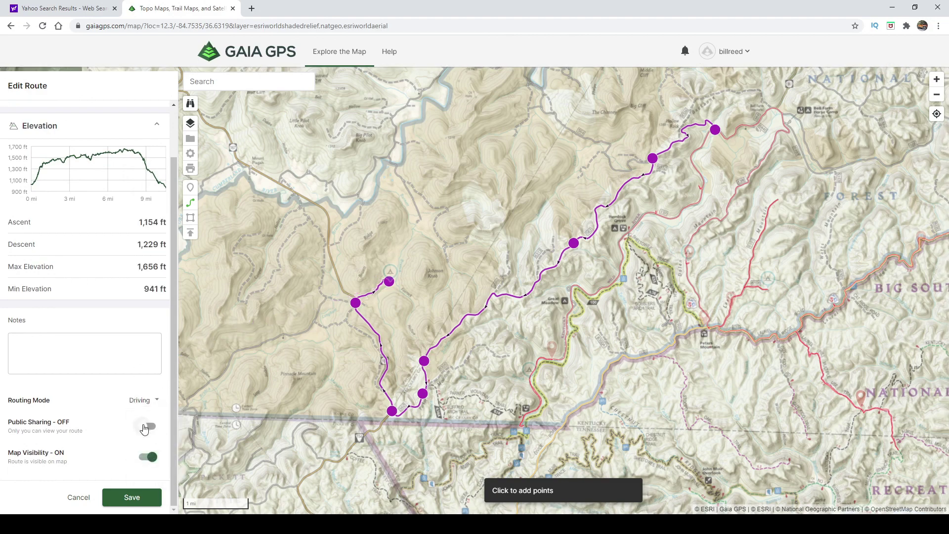
# Change the route's color to turquoise, save the route and close its details.
pyautogui.scroll(2, 93, 296)
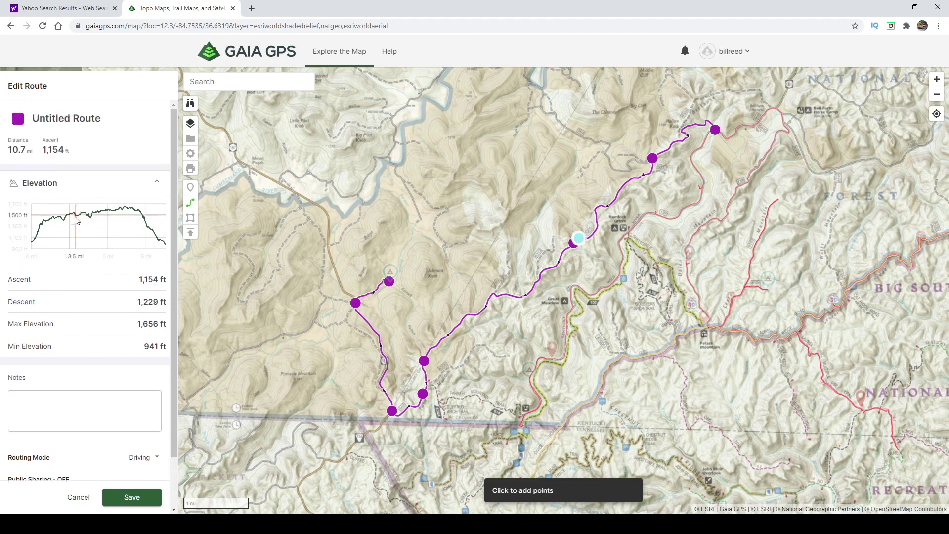
pyautogui.click(18, 120)
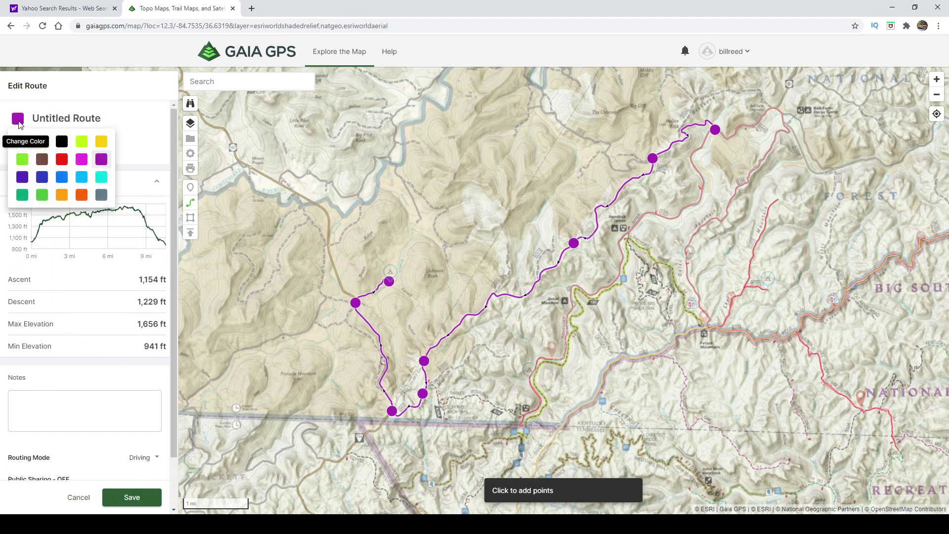
pyautogui.click(102, 178)
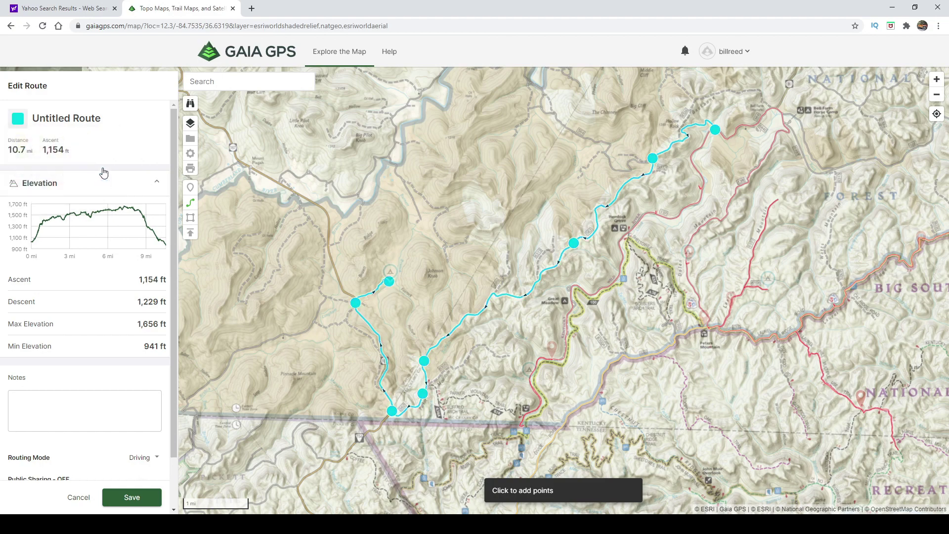
pyautogui.scroll(-2, 114, 188)
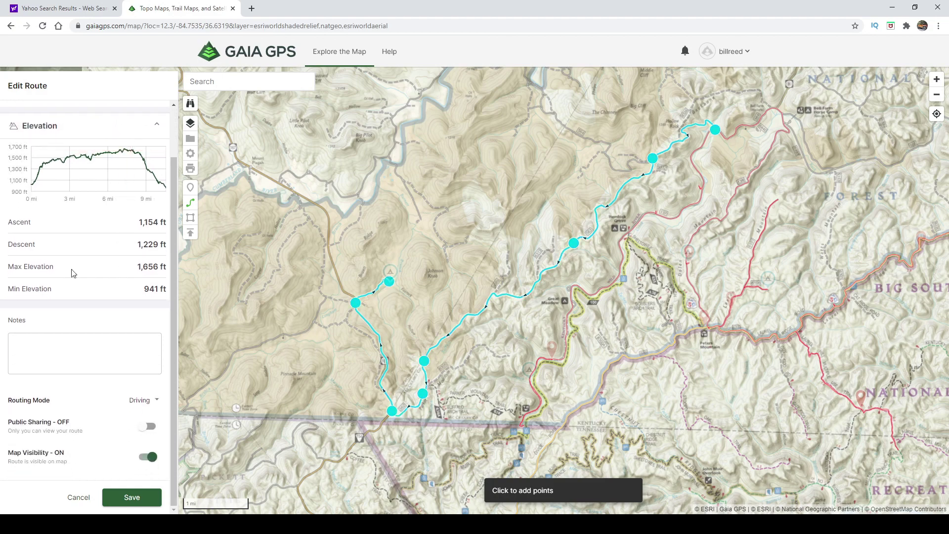
pyautogui.click(132, 498)
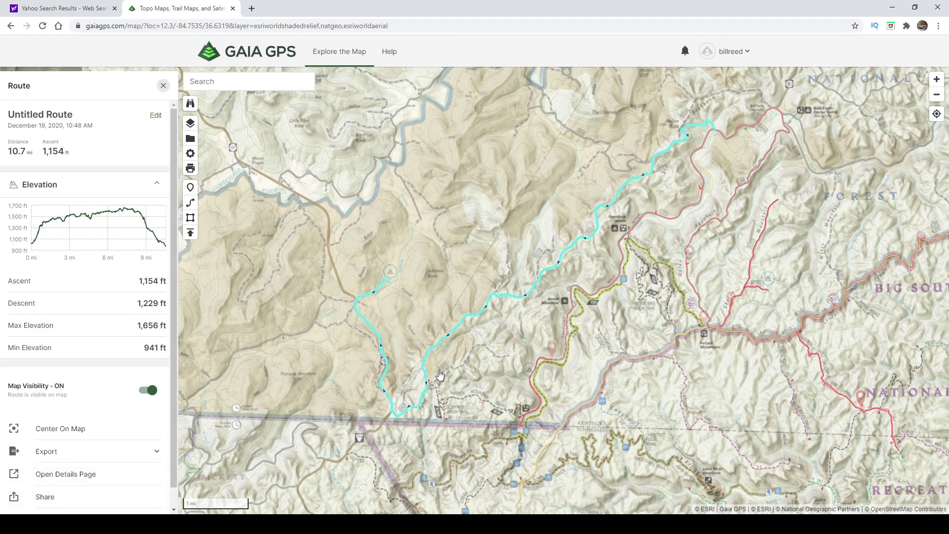
pyautogui.click(162, 86)
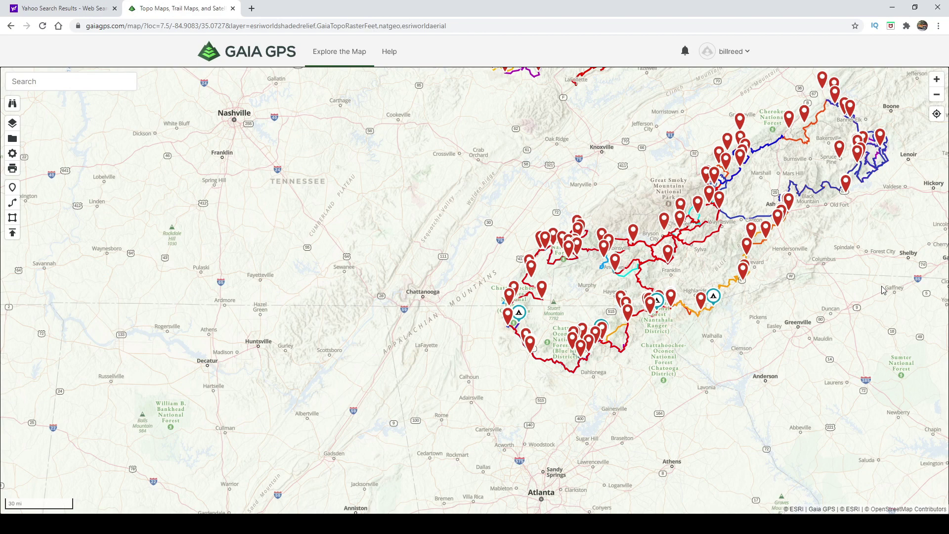
# Search the web for "georgia traverse gpx file" in a new browser tab.
pyautogui.hotkey('ctrl', 't')
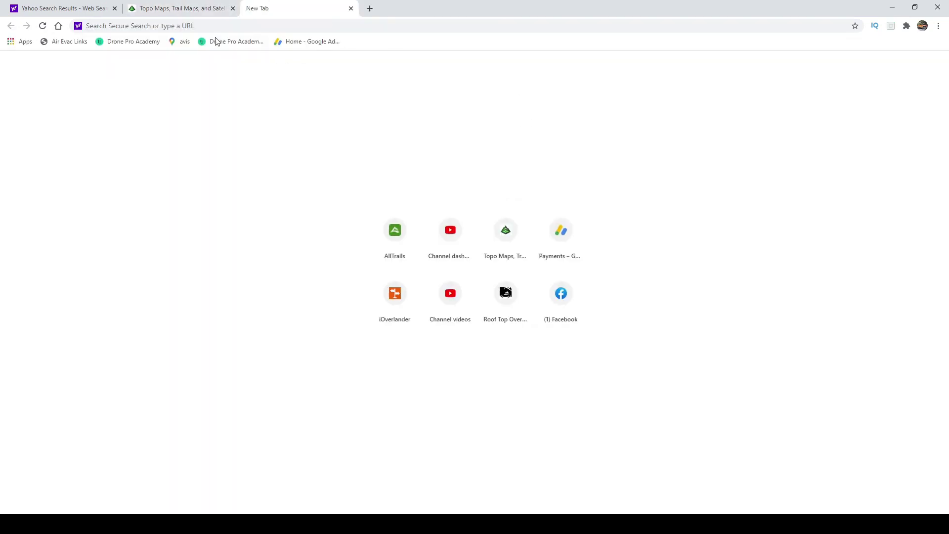
pyautogui.click(205, 26)
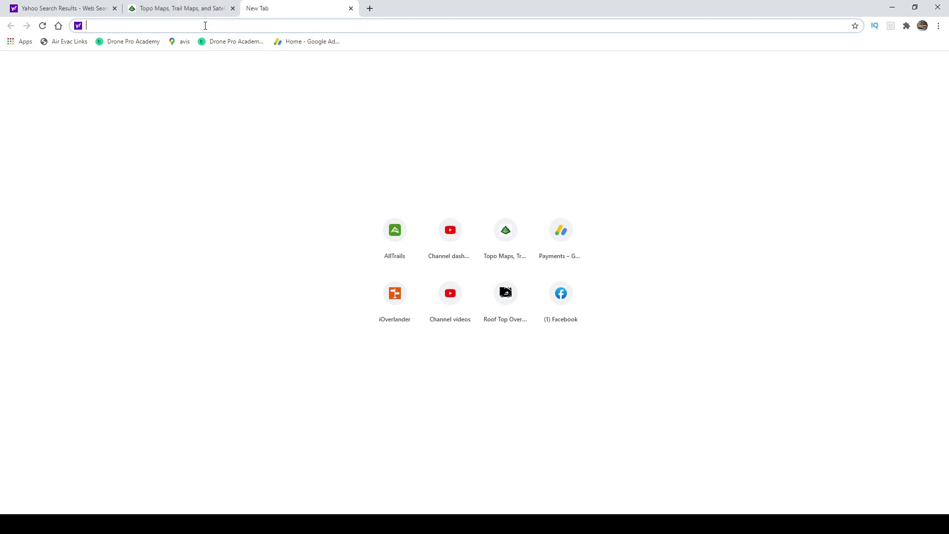
pyautogui.write('georgi')
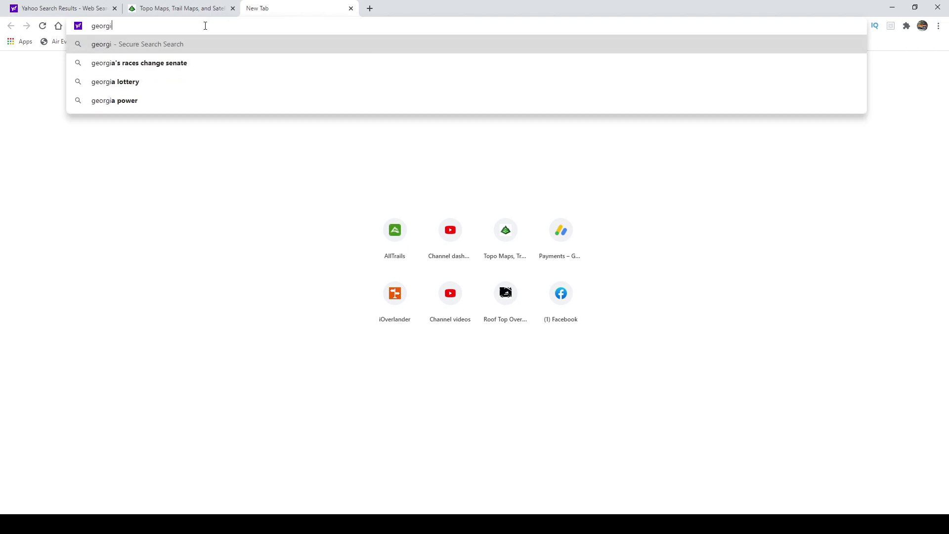
pyautogui.write('a t')
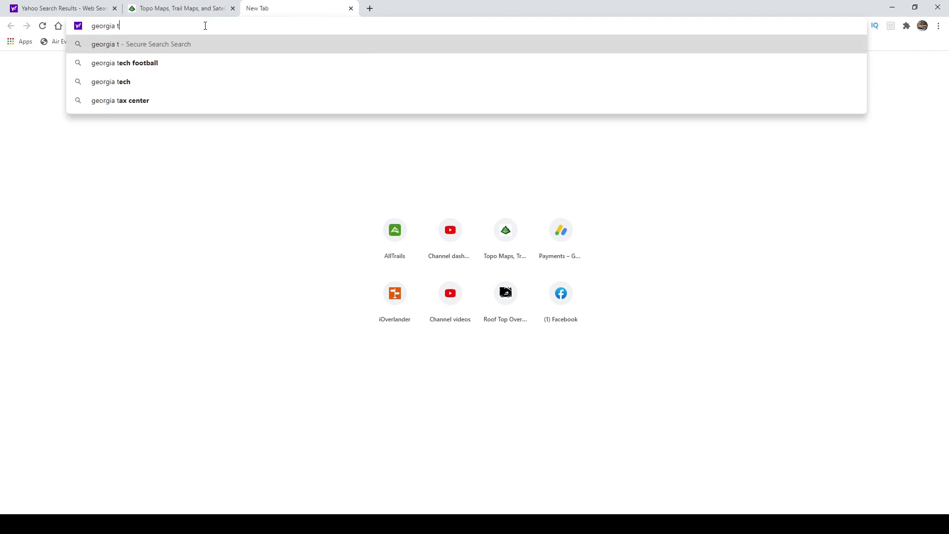
pyautogui.write('raverse ')
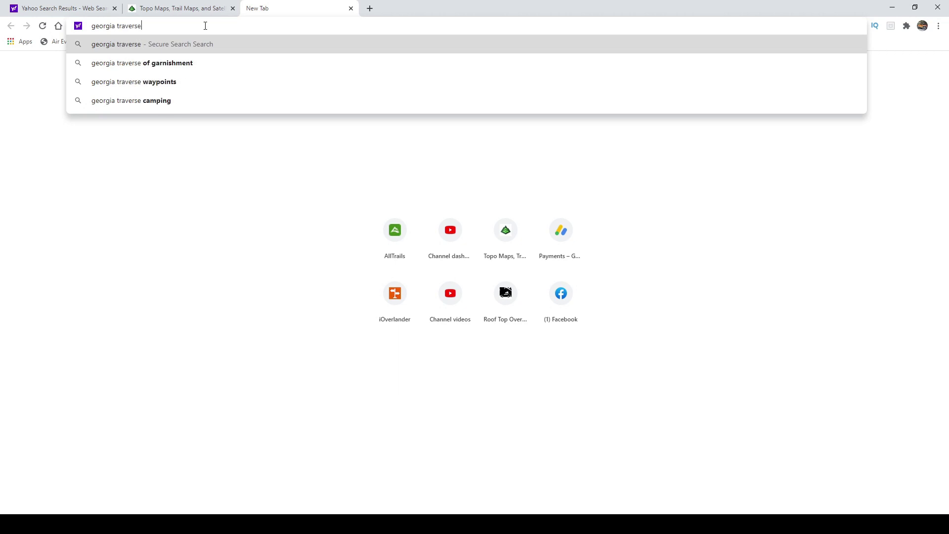
pyautogui.write('gpx')
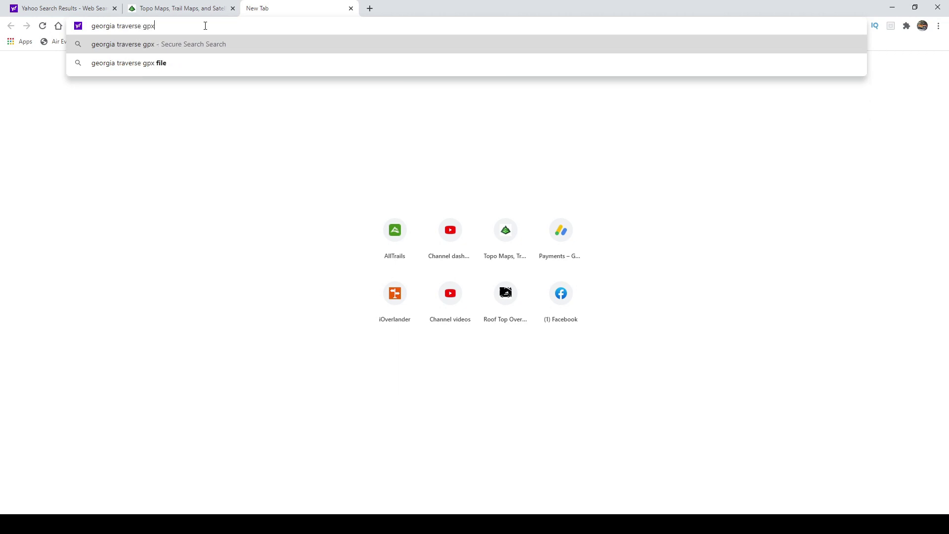
pyautogui.click(132, 63)
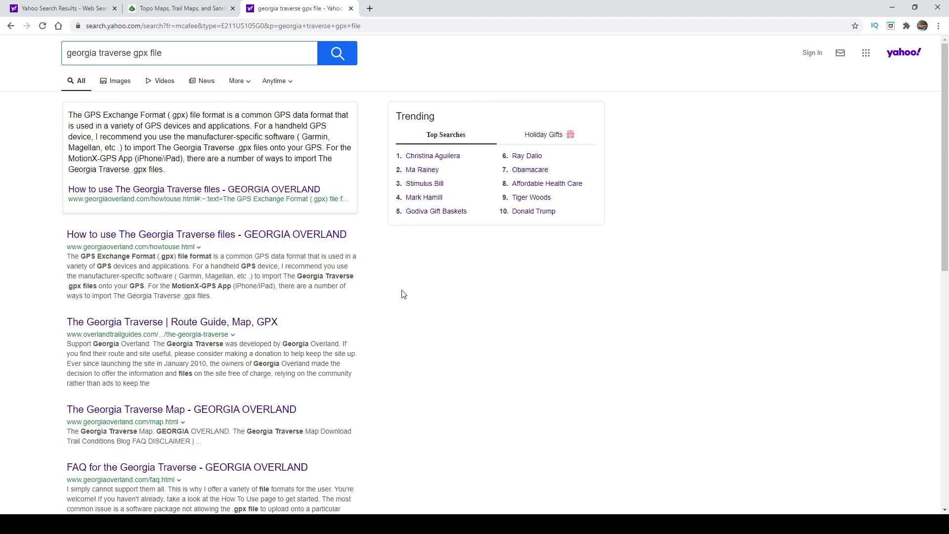
# Open the Georgia Overland page on how to use The Georgia Traverse files and look through its instructions.
pyautogui.click(173, 235)
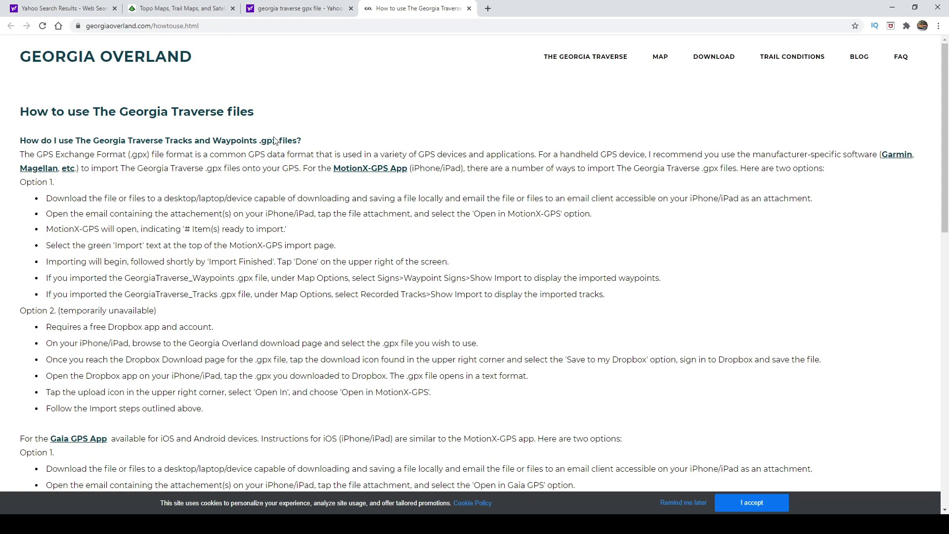
pyautogui.scroll(-5, 341, 189)
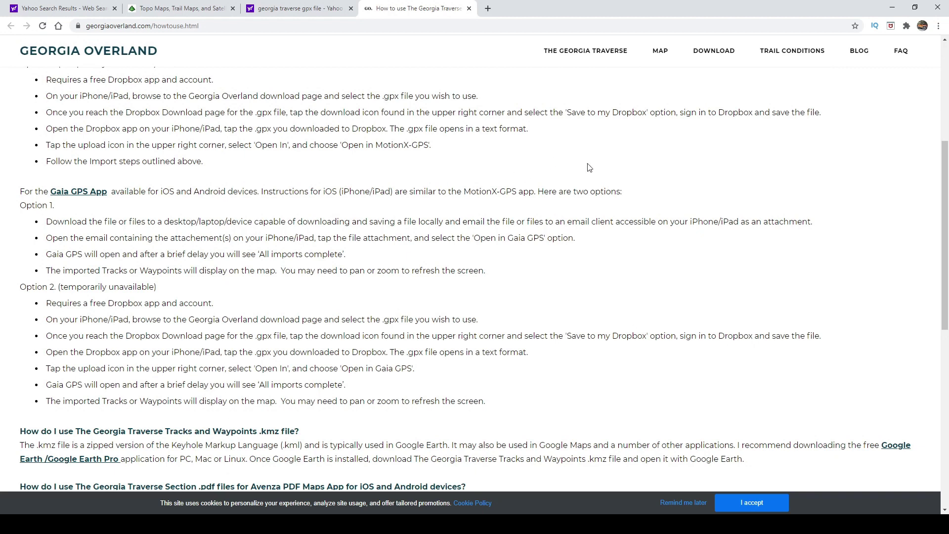
pyautogui.scroll(-3, 616, 183)
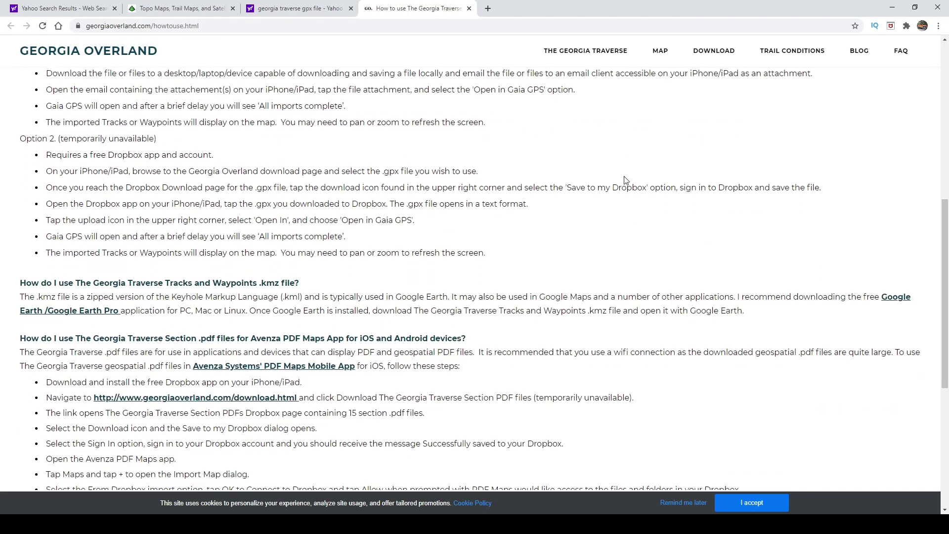
pyautogui.scroll(4, 624, 177)
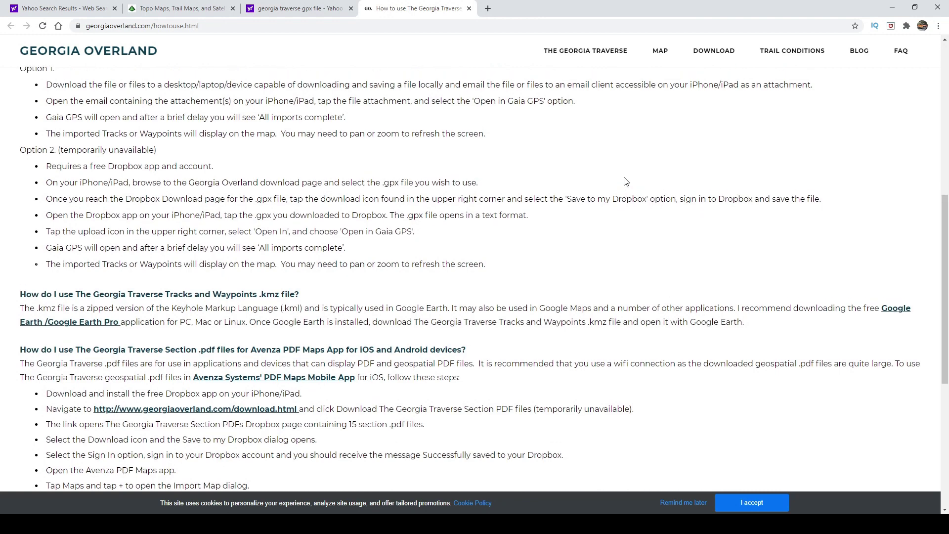
# Download The Georgia Traverse Tracks and Waypoints .gpx files from the Georgia Overland download page.
pyautogui.click(712, 58)
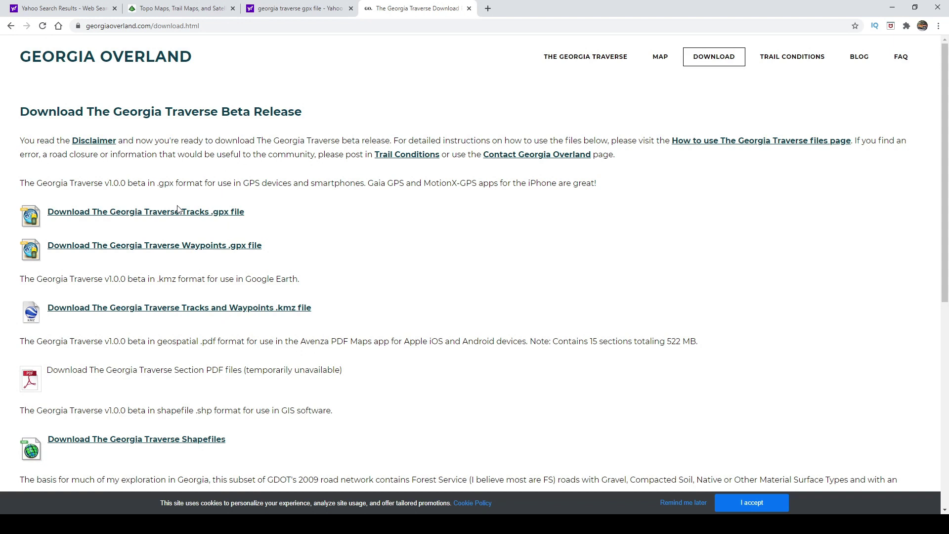
pyautogui.click(90, 213)
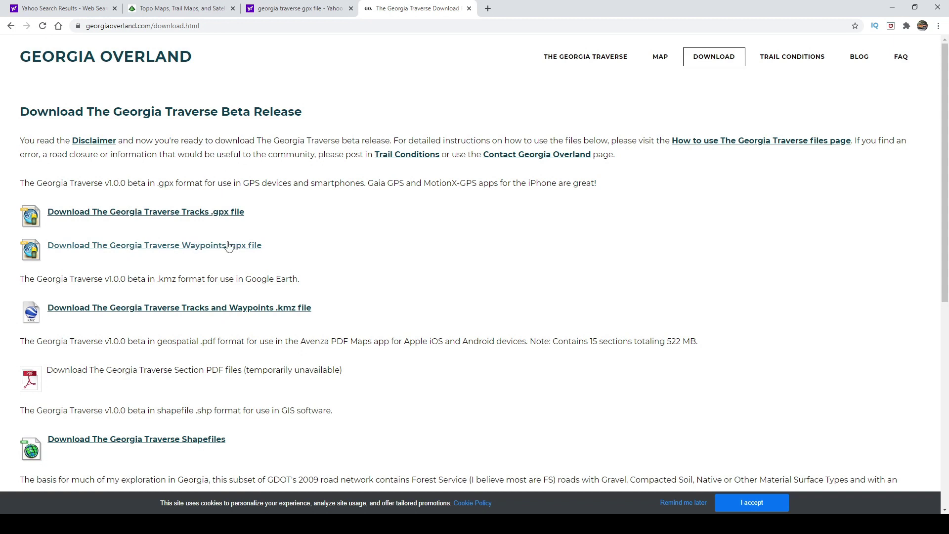
pyautogui.scroll(-3, 462, 218)
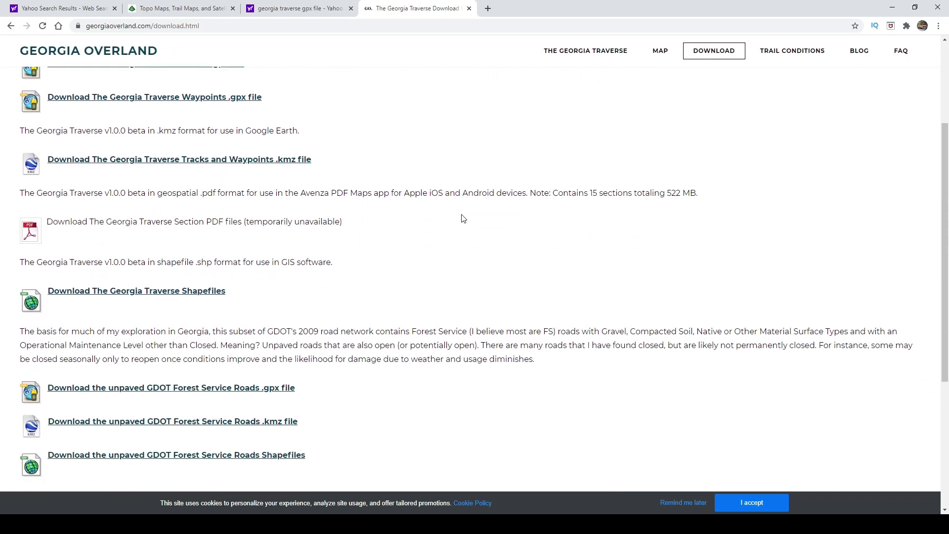
pyautogui.scroll(3, 462, 218)
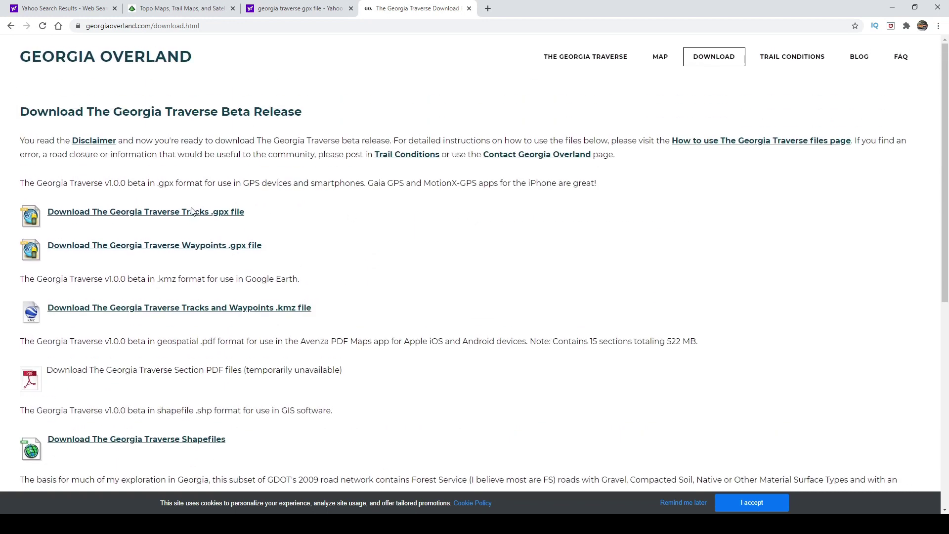
pyautogui.click(183, 216)
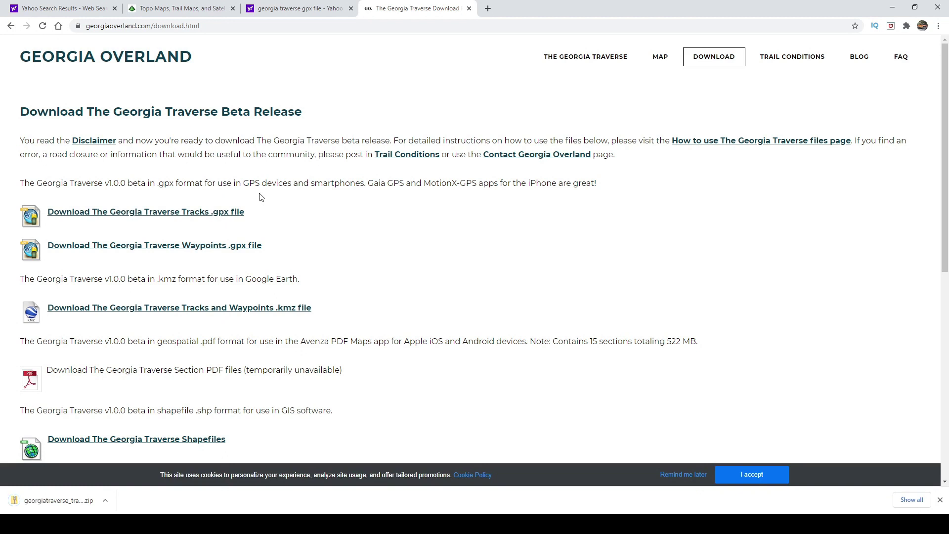
pyautogui.click(171, 246)
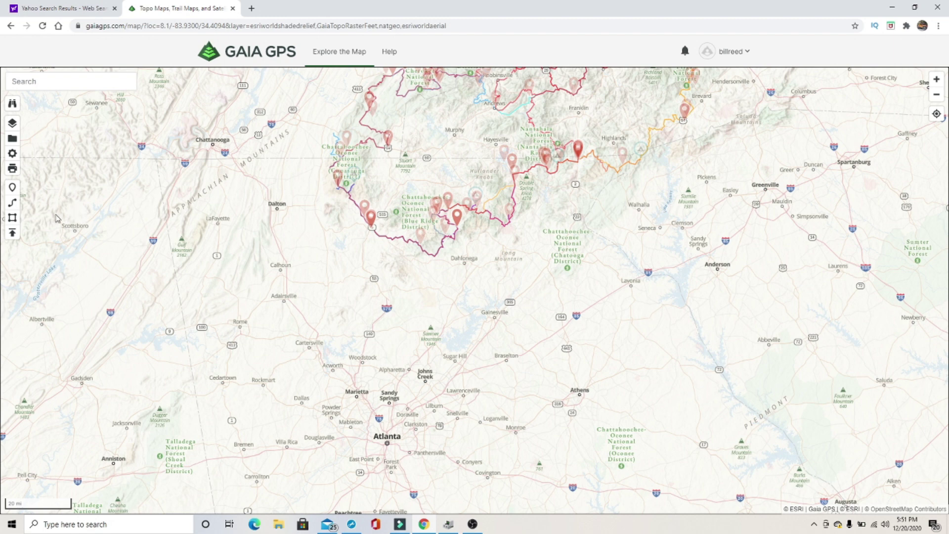
# In Gaia GPS, start a data import with the file "GA The Georgia Traverse.gpx" from the Overlanding maps GA folder.
pyautogui.click(14, 234)
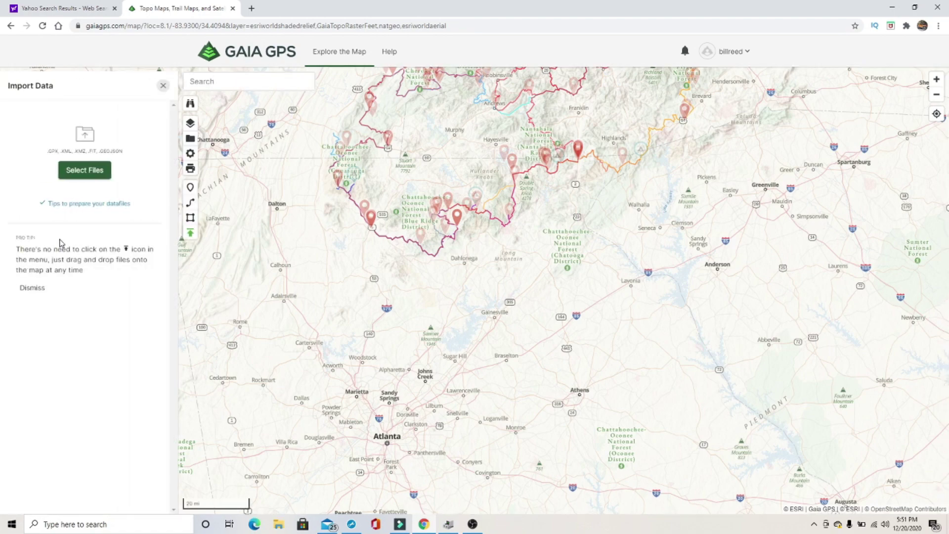
pyautogui.click(84, 170)
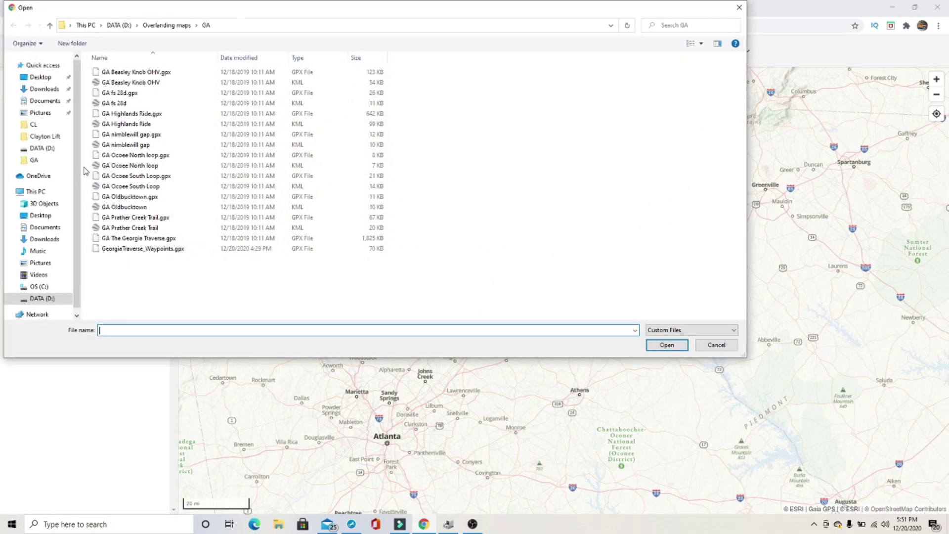
pyautogui.click(147, 239)
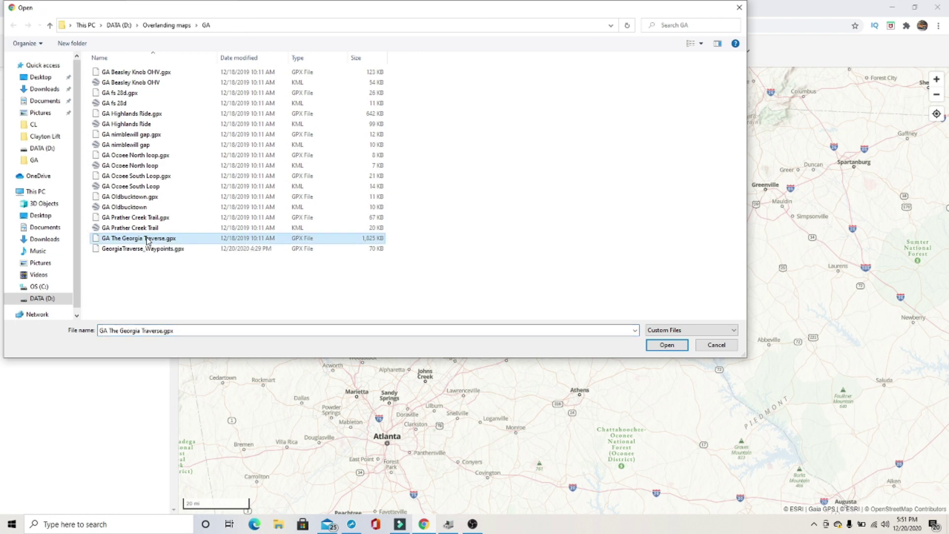
pyautogui.click(668, 345)
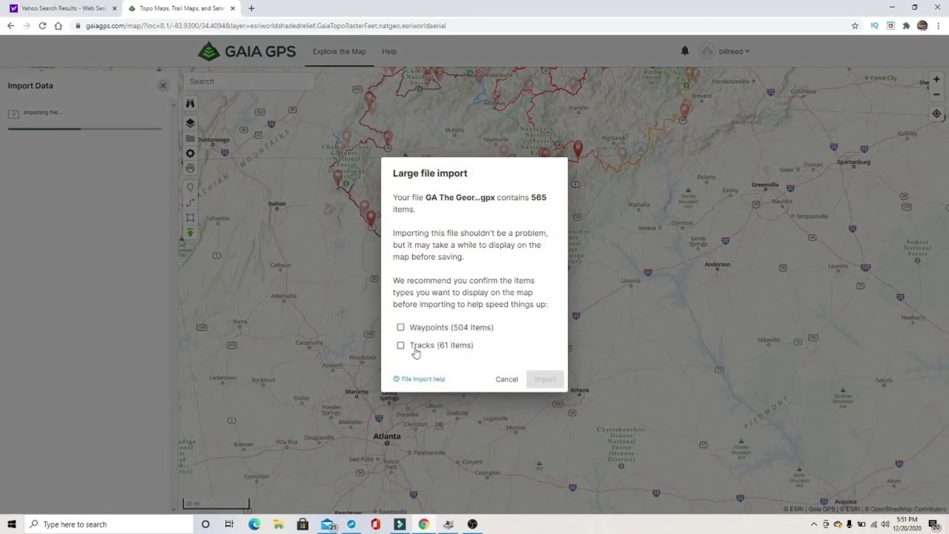
# Include both waypoints and tracks in the large file import, run it and save all imported items.
pyautogui.click(400, 345)
pyautogui.click(400, 345)
pyautogui.click(401, 327)
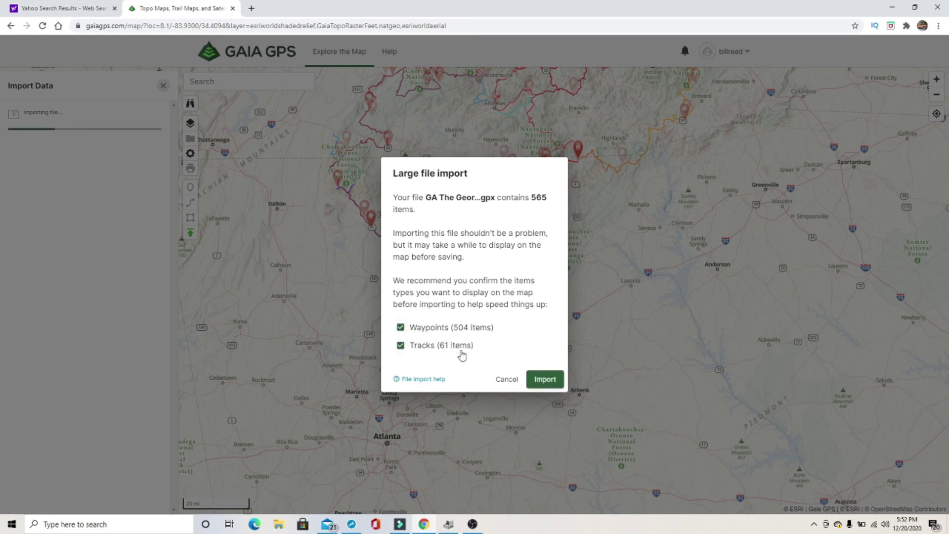
pyautogui.click(531, 380)
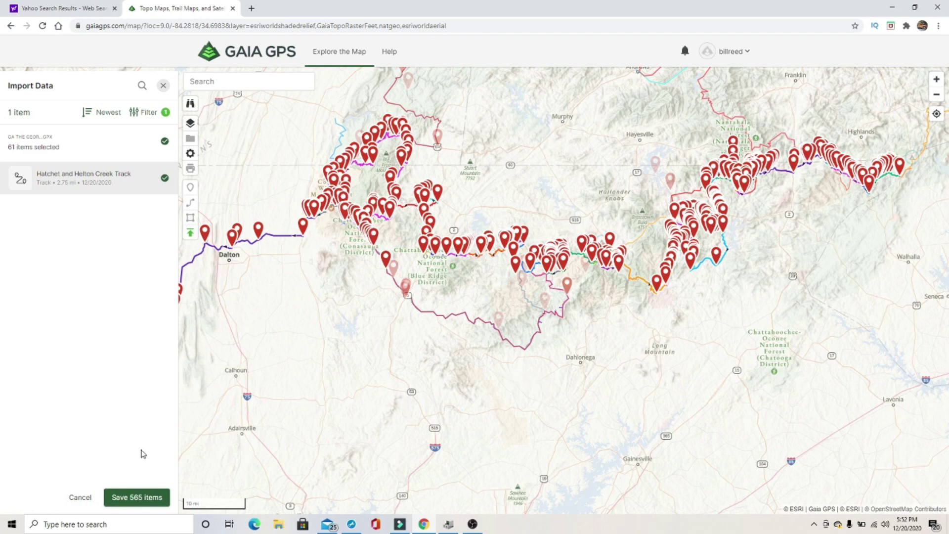
pyautogui.click(121, 498)
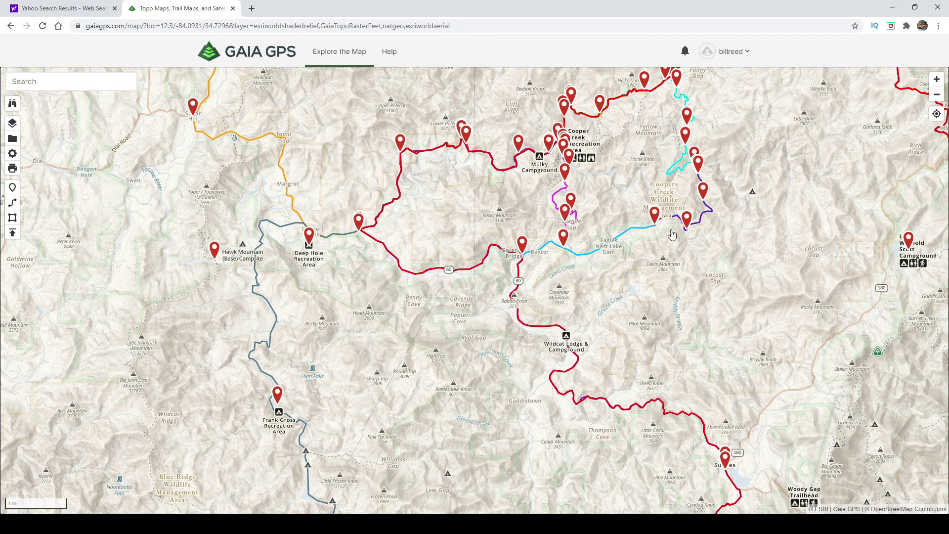
# Open the light blue Coopers Creek Rd / Cavender Gap Rd (Pavement) track and review its elevation, time and speed details.
pyautogui.click(595, 254)
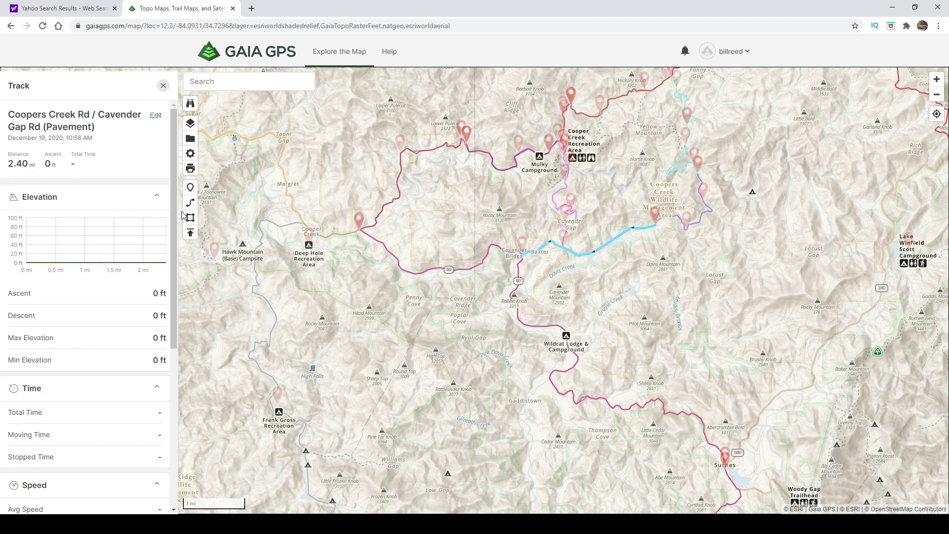
pyautogui.scroll(-4, 176, 215)
pyautogui.scroll(4, 176, 215)
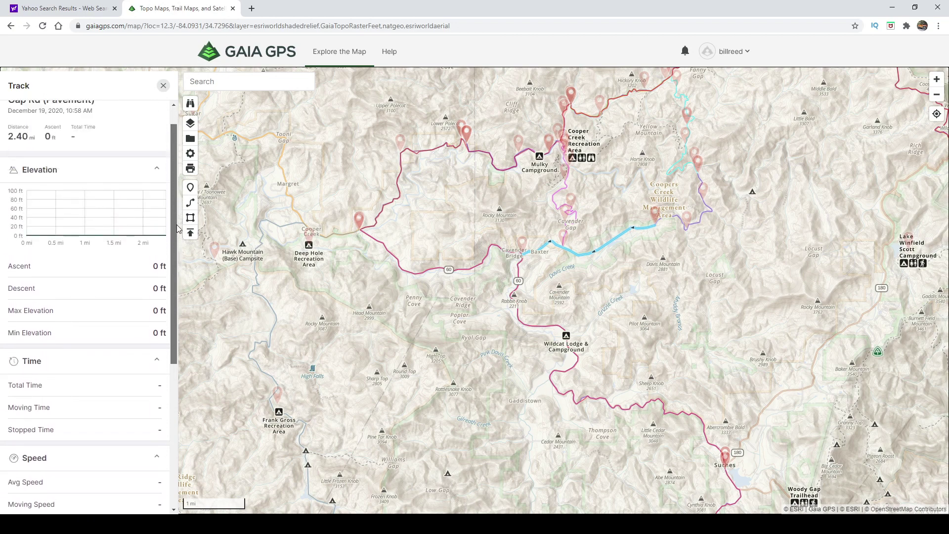
# Close the track details and inspect the Coopers Creek Rd and FS 236 Junction, FS 33 End Pavement, and FS 236 and FS 235C Junction waypoints.
pyautogui.click(163, 86)
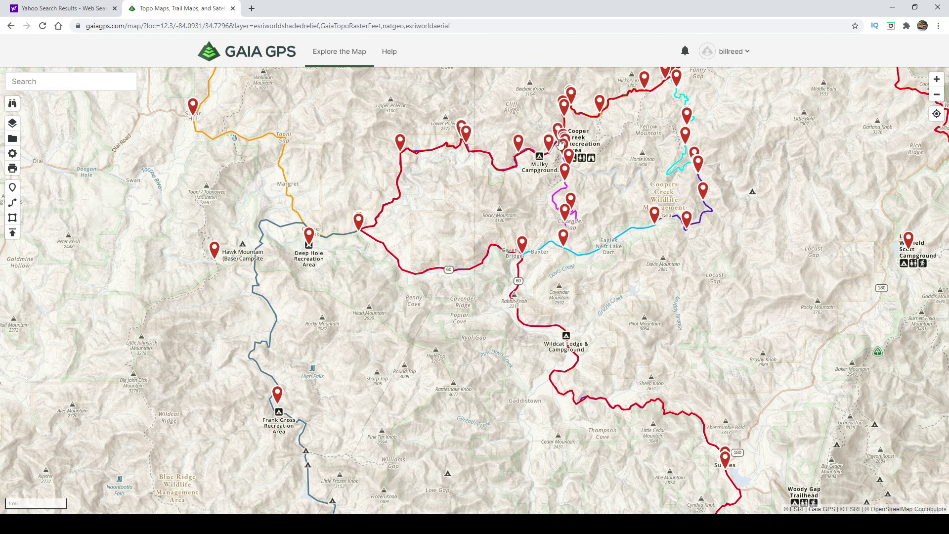
pyautogui.click(563, 242)
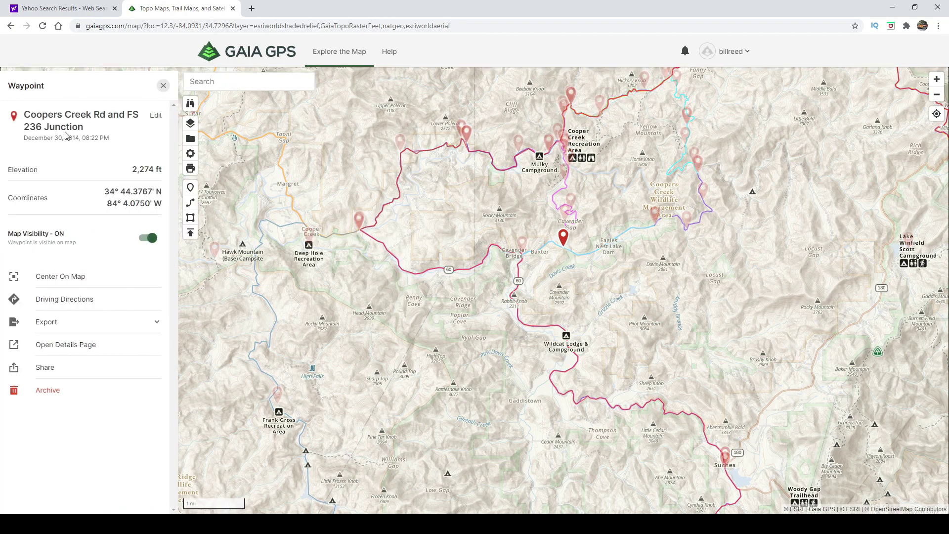
pyautogui.click(162, 87)
pyautogui.click(656, 218)
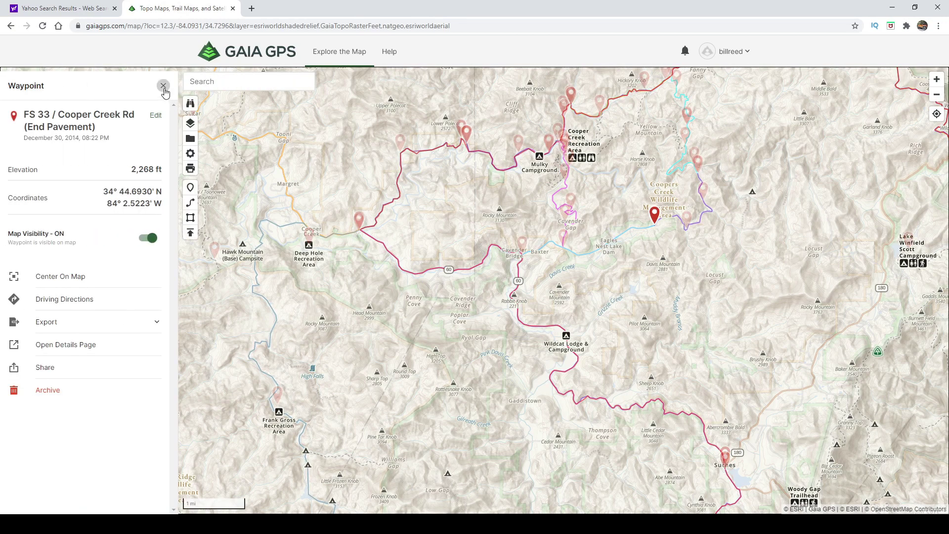
pyautogui.click(163, 88)
pyautogui.click(567, 213)
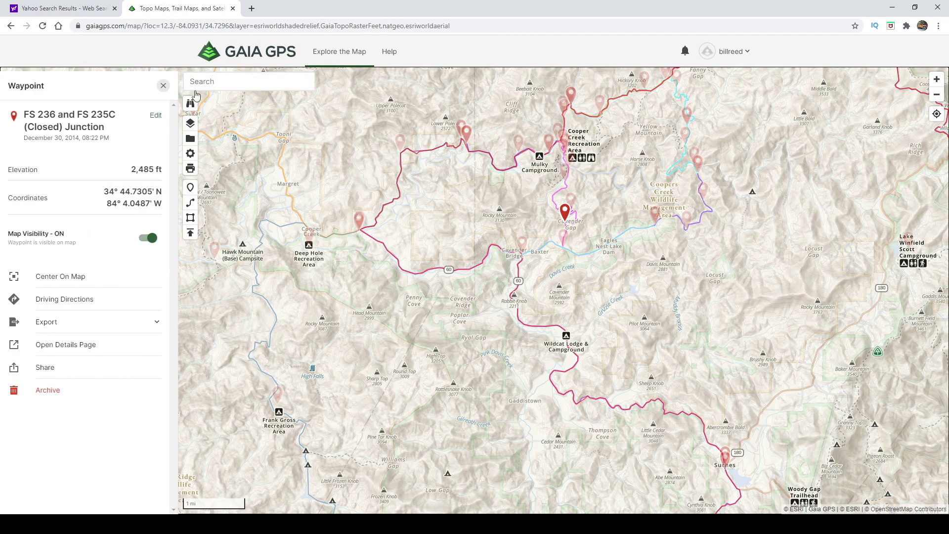
pyautogui.click(163, 86)
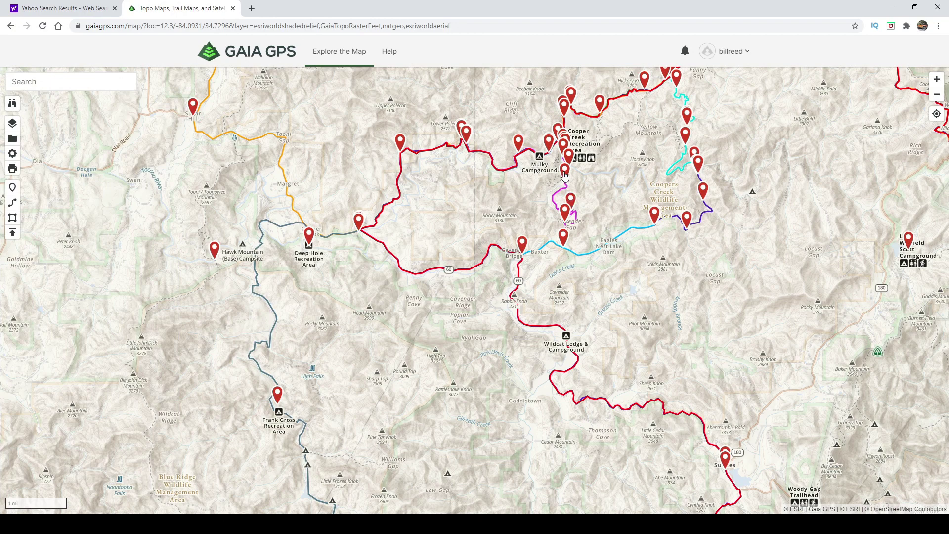
# Inspect the Possible Campsite waypoint and the Possible Campsite with Large Parking Area waypoint near Cavender Gap.
pyautogui.click(565, 173)
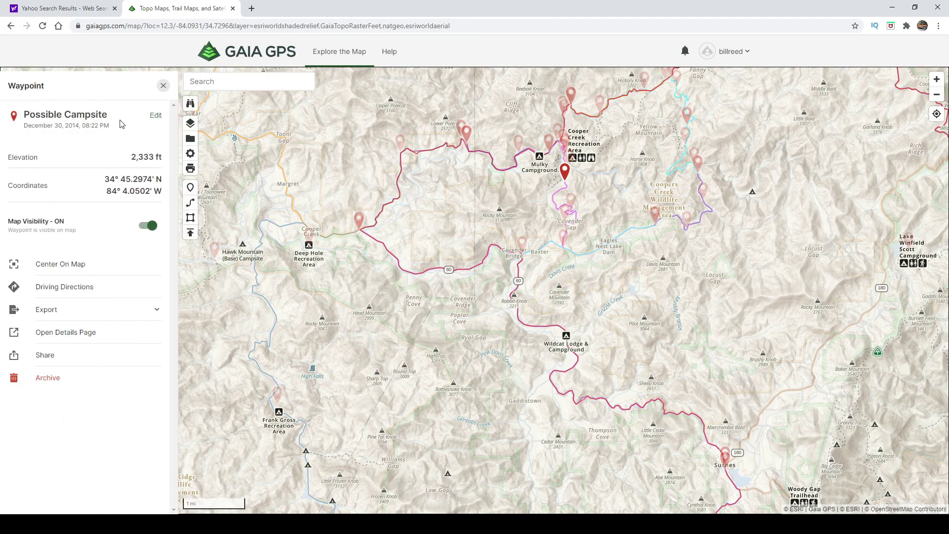
pyautogui.click(161, 88)
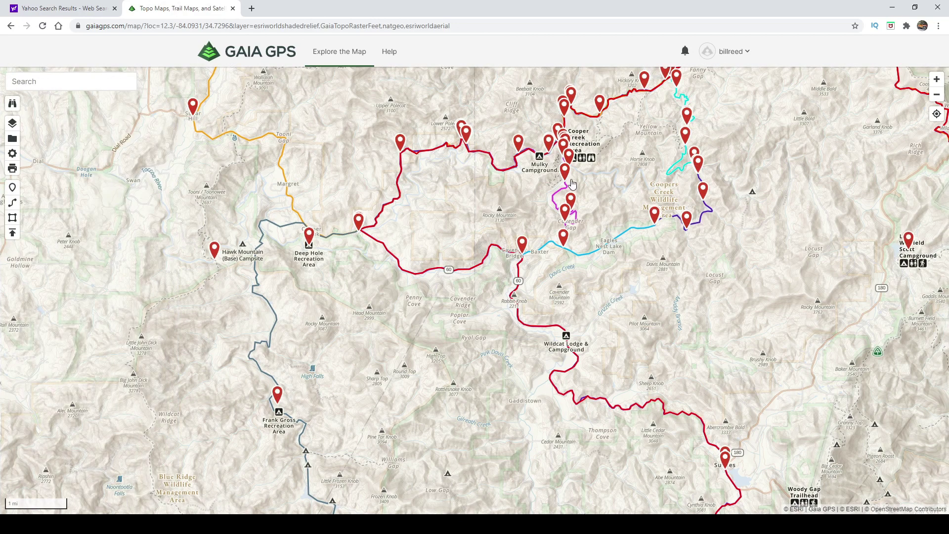
pyautogui.click(571, 201)
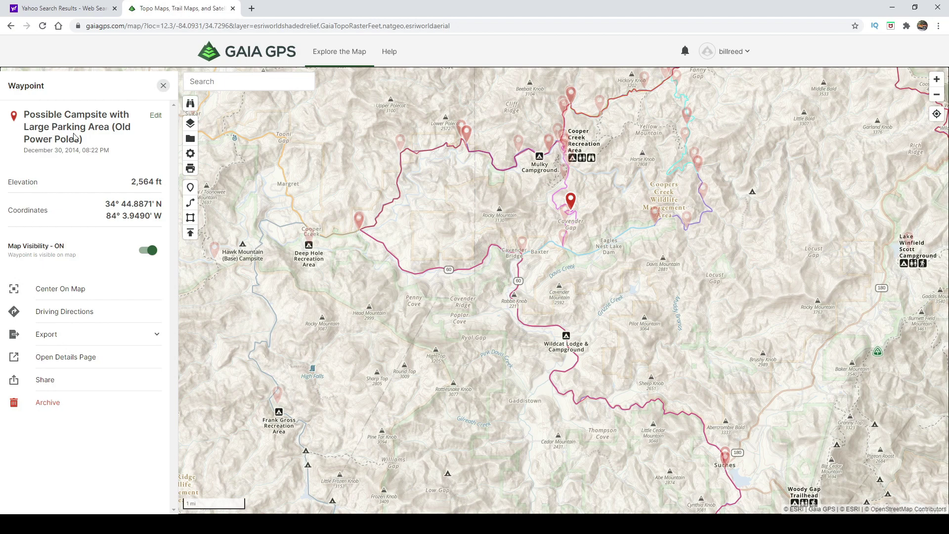
pyautogui.click(163, 86)
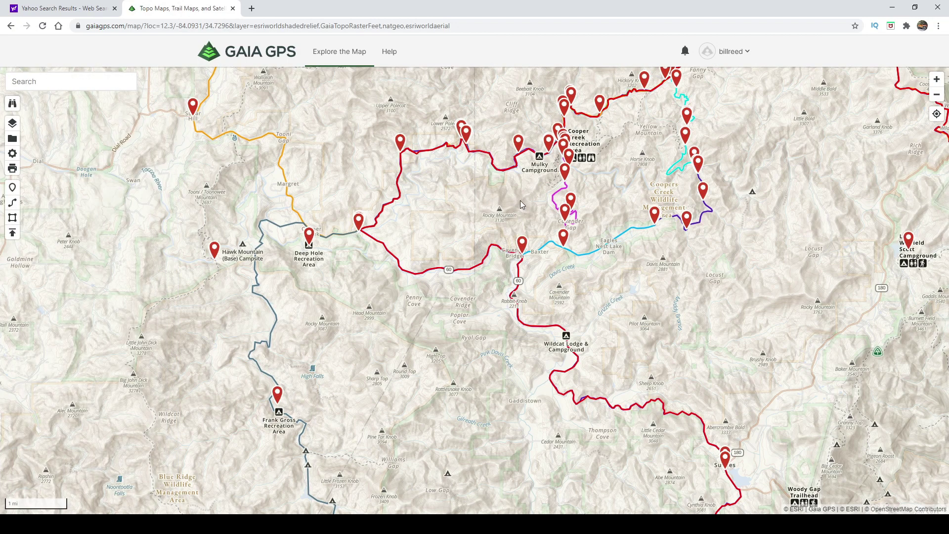
# Examine the full extent of the imported tracks and waypoints across north Georgia and the neighbouring states.
pyautogui.scroll(-2, 520, 200)
pyautogui.scroll(-2, 548, 213)
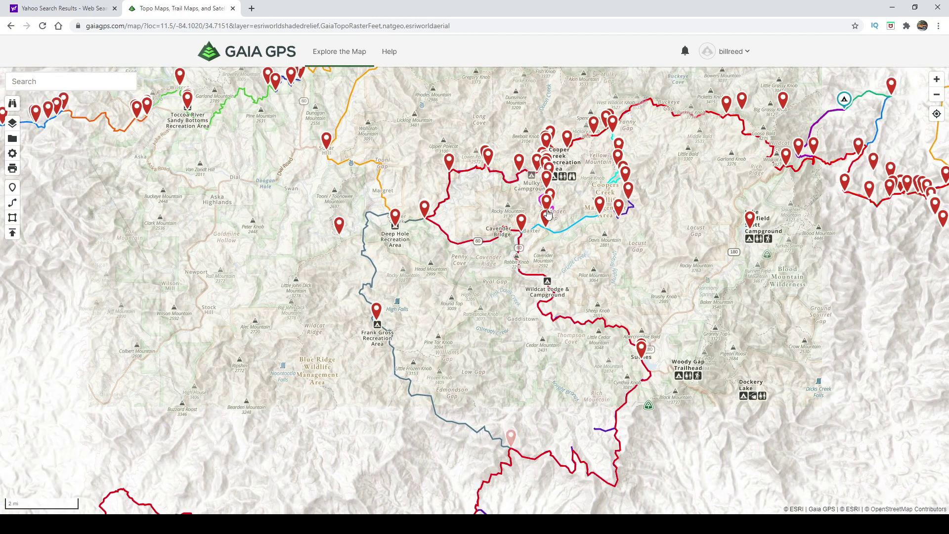
pyautogui.moveTo(547, 213); pyautogui.dragTo(572, 244)
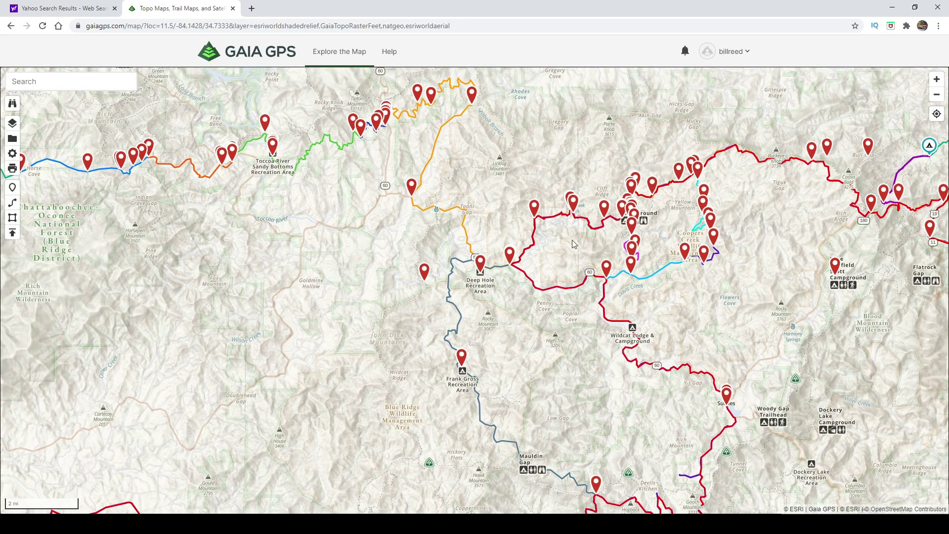
pyautogui.scroll(-1, 572, 244)
pyautogui.scroll(-1, 528, 239)
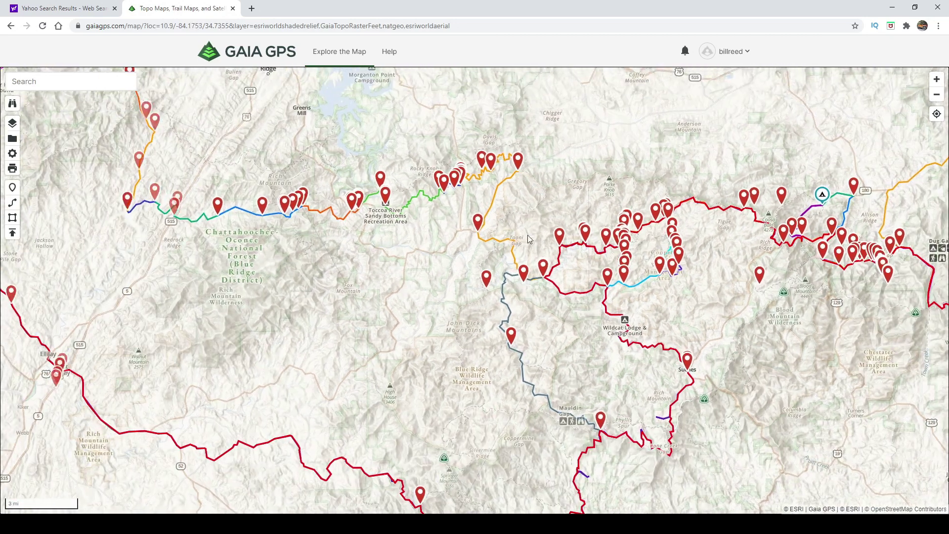
pyautogui.scroll(-1, 528, 238)
pyautogui.moveTo(670, 251); pyautogui.dragTo(658, 243)
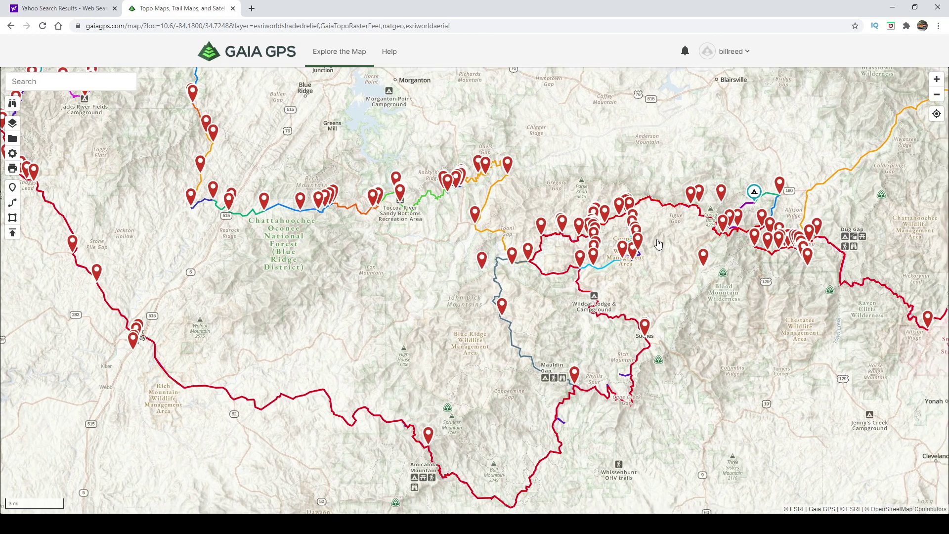
pyautogui.scroll(-3, 363, 262)
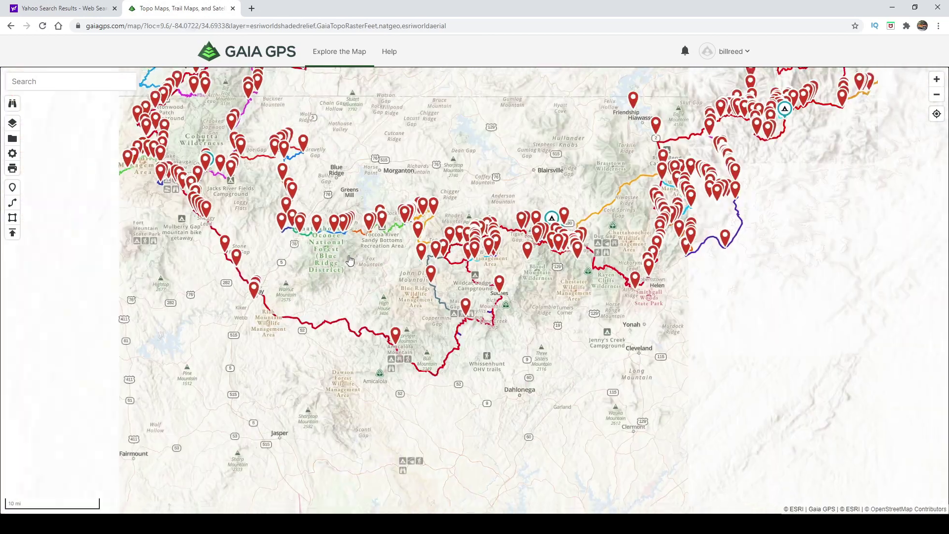
pyautogui.moveTo(353, 239); pyautogui.dragTo(395, 271)
pyautogui.scroll(-3, 401, 262)
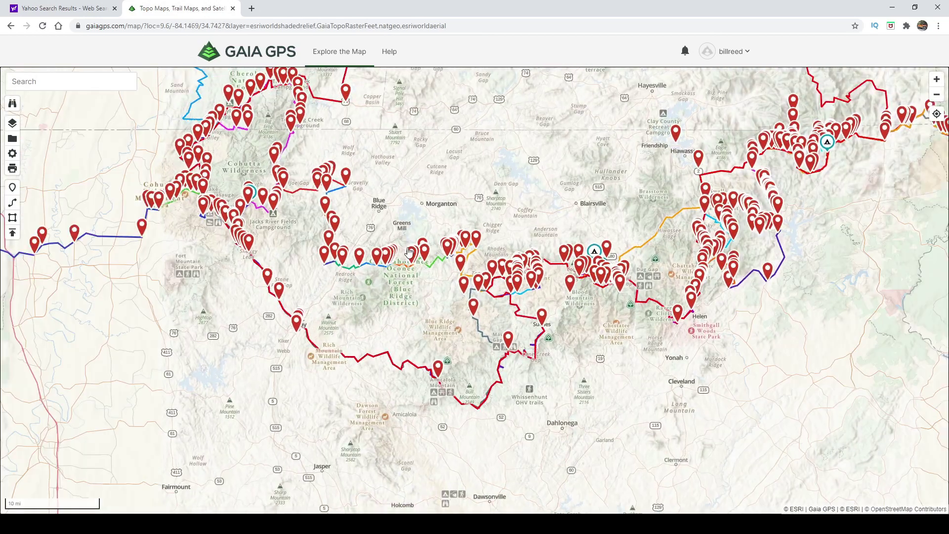
pyautogui.scroll(-2, 409, 233)
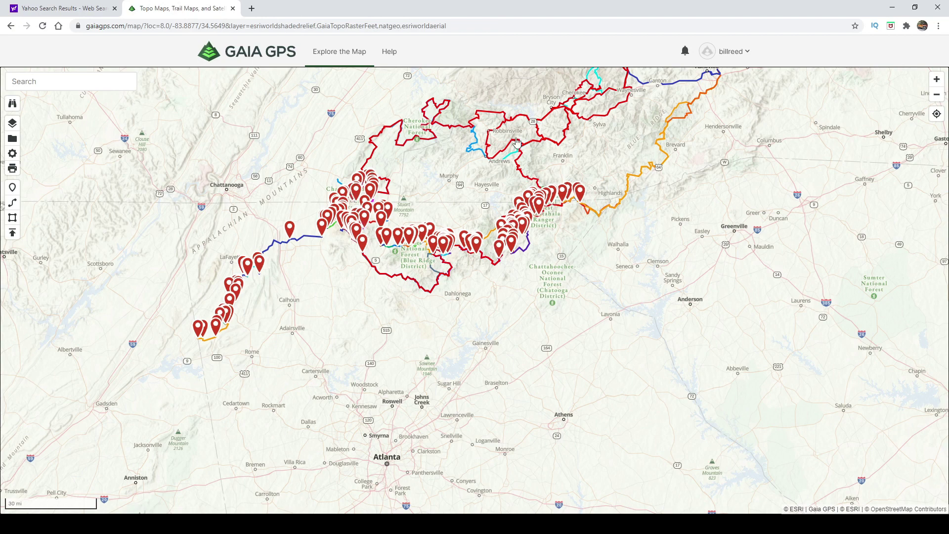
pyautogui.scroll(-3, 516, 142)
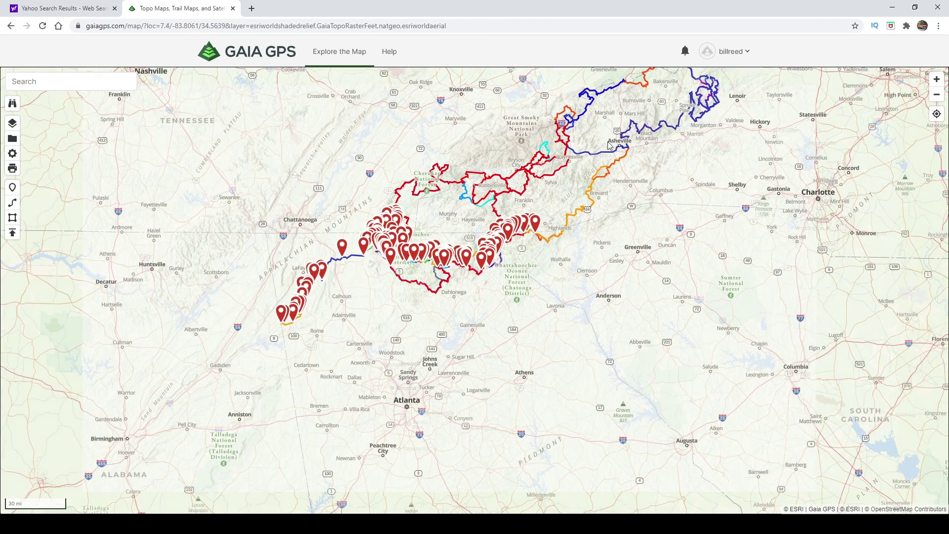
pyautogui.scroll(-2, 610, 146)
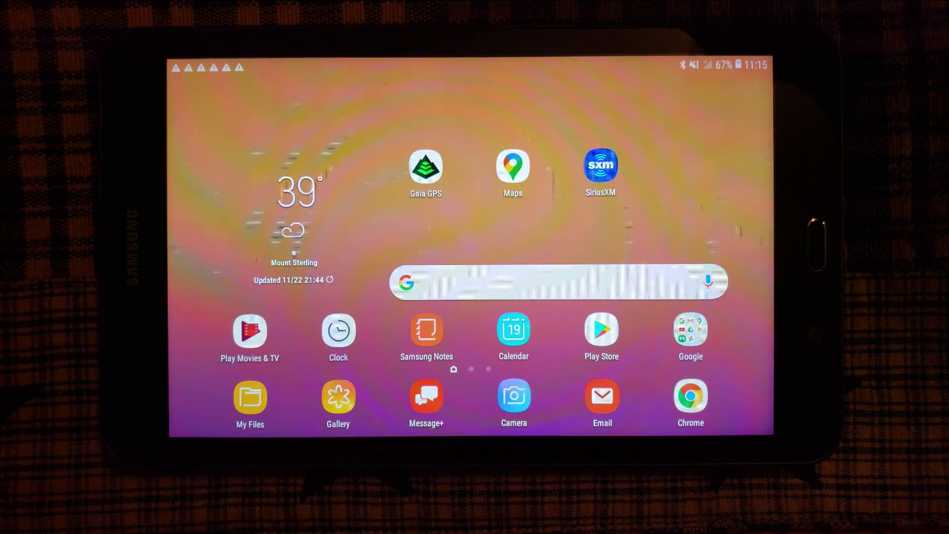
# On the tablet, open the Georgia Traverse download page in the browser and download the Tracks .gpx file again.
pyautogui.click(425, 167)
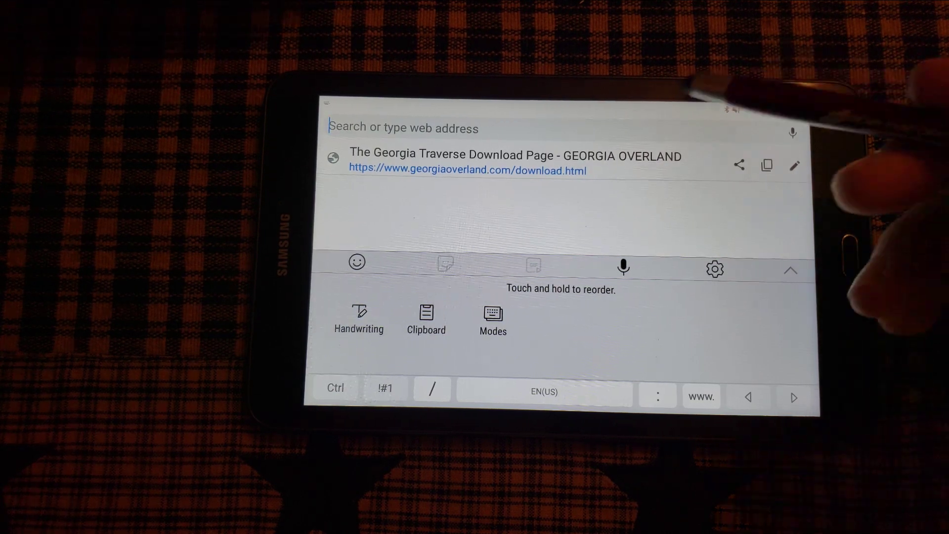
pyautogui.click(593, 151)
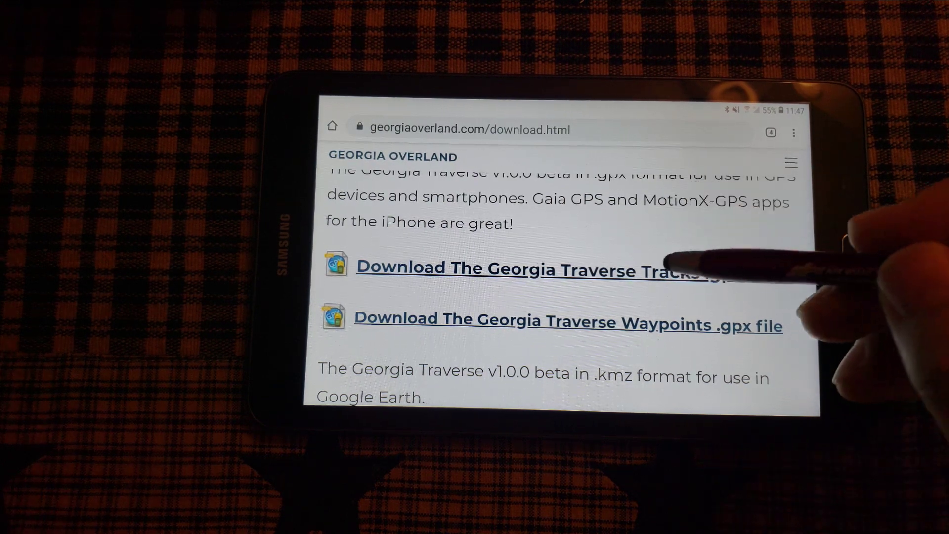
pyautogui.click(673, 264)
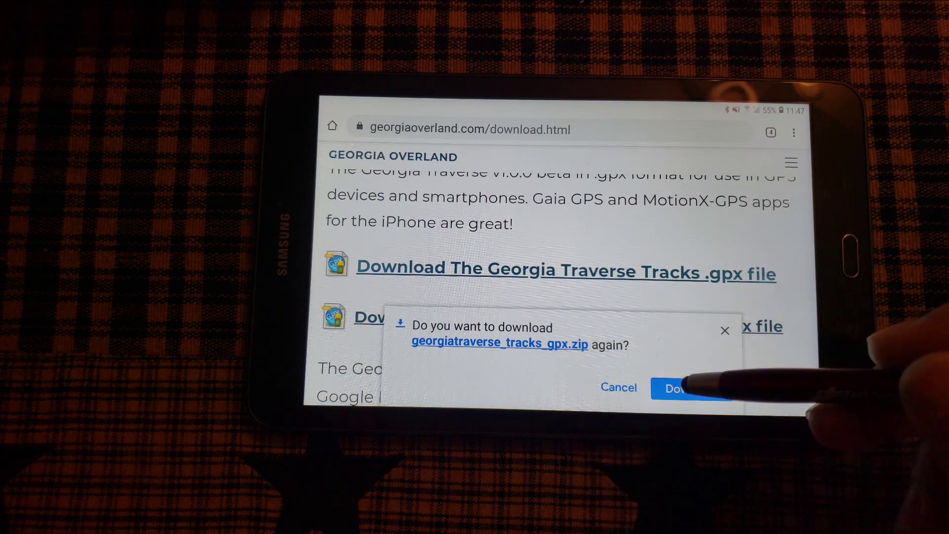
pyautogui.click(687, 387)
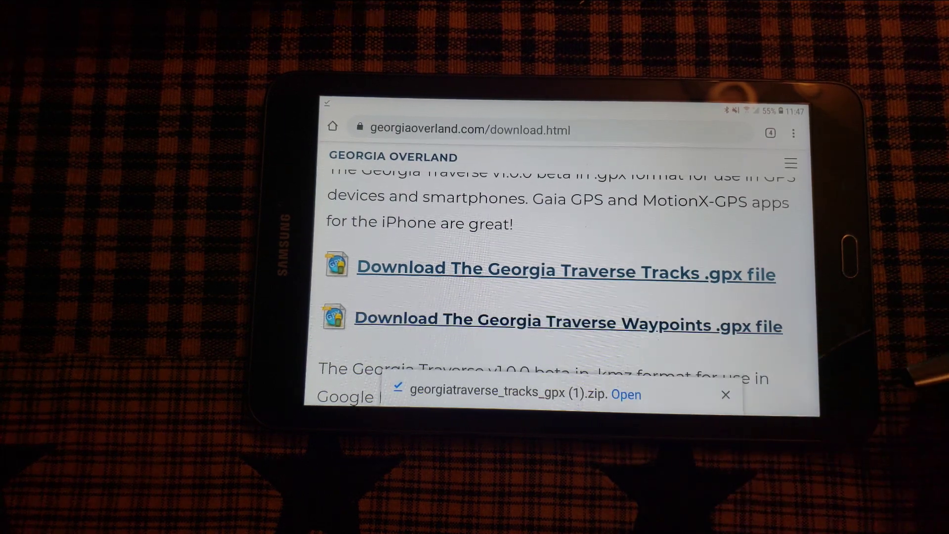
# Unzip the GPX file from georgiatraverse_tracks_gpx (1).zip into the Download folder, then return to the home screen.
pyautogui.click(626, 394)
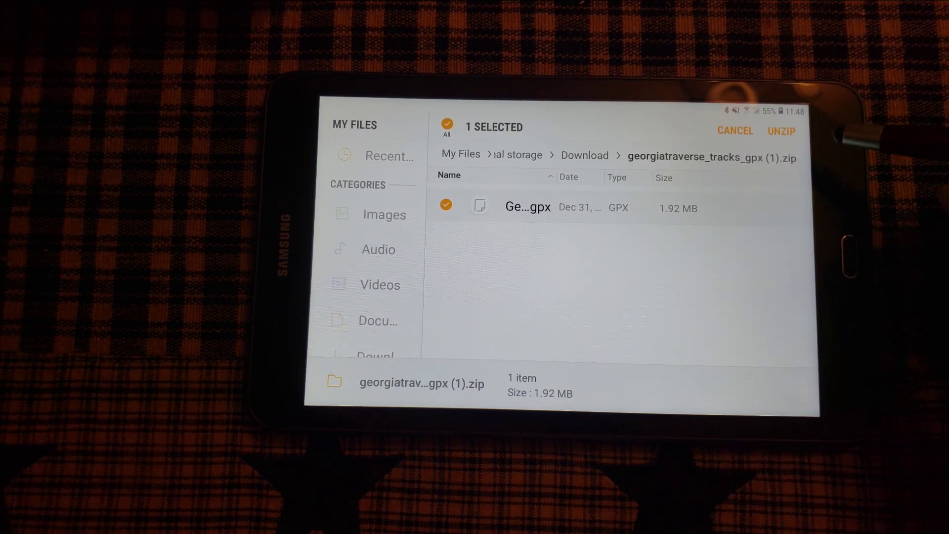
pyautogui.click(781, 131)
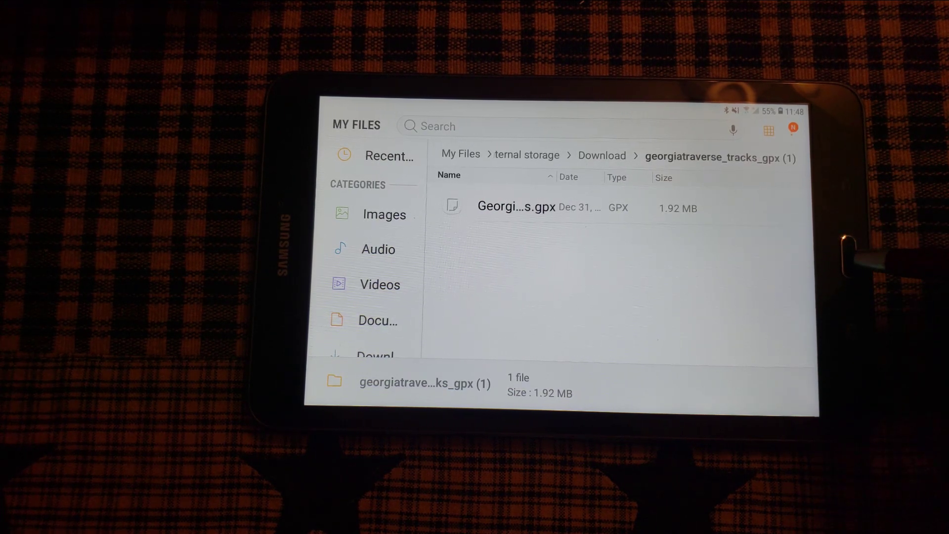
pyautogui.click(849, 255)
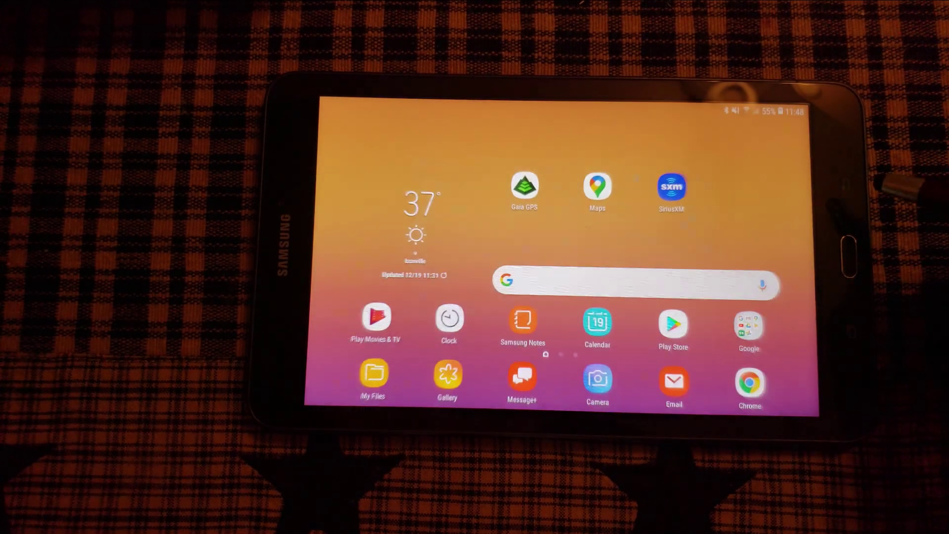
# Switch to Gaia GPS on the tablet, start a file import and allow access to photos, media and files.
pyautogui.click(525, 186)
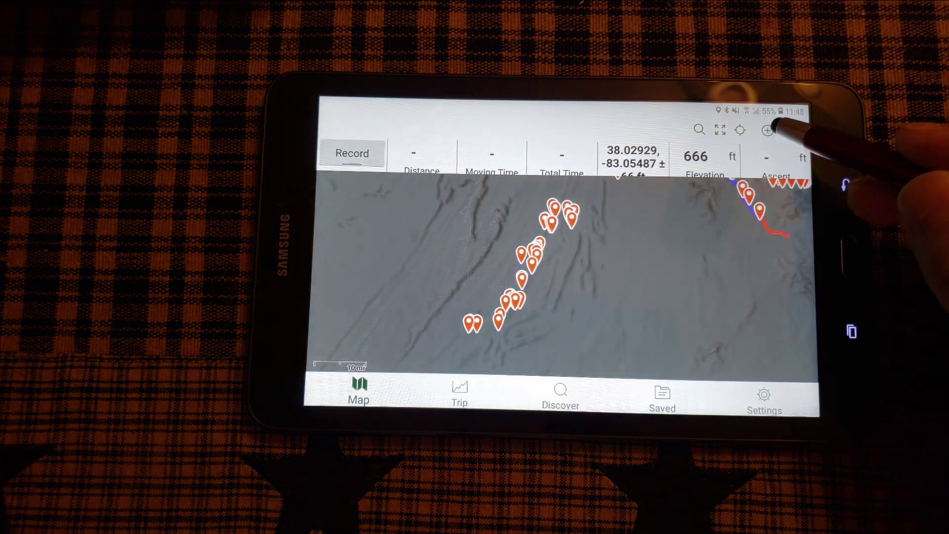
pyautogui.click(769, 130)
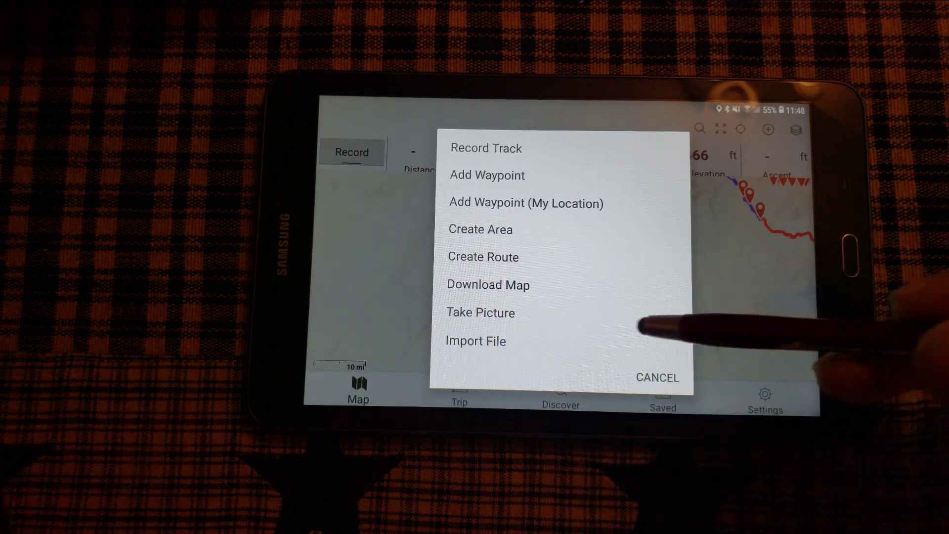
pyautogui.click(476, 341)
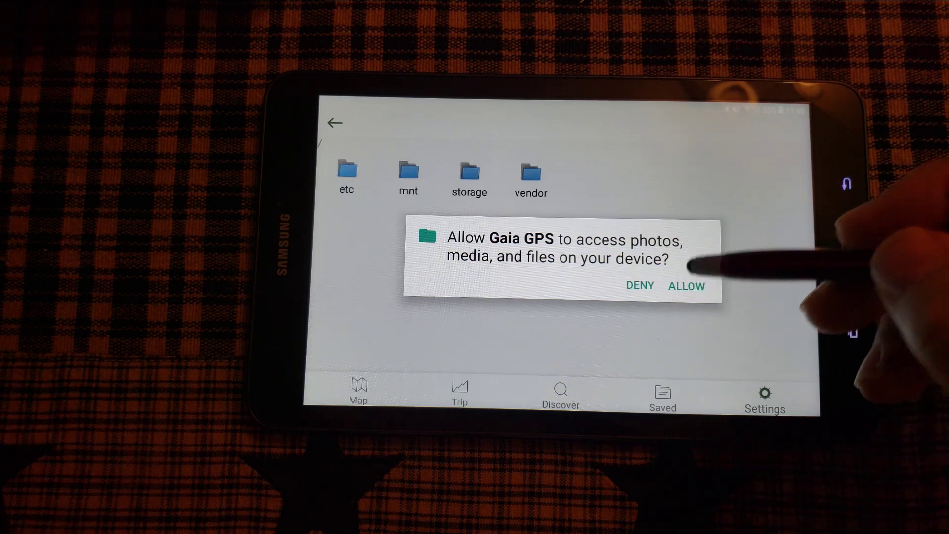
pyautogui.click(686, 286)
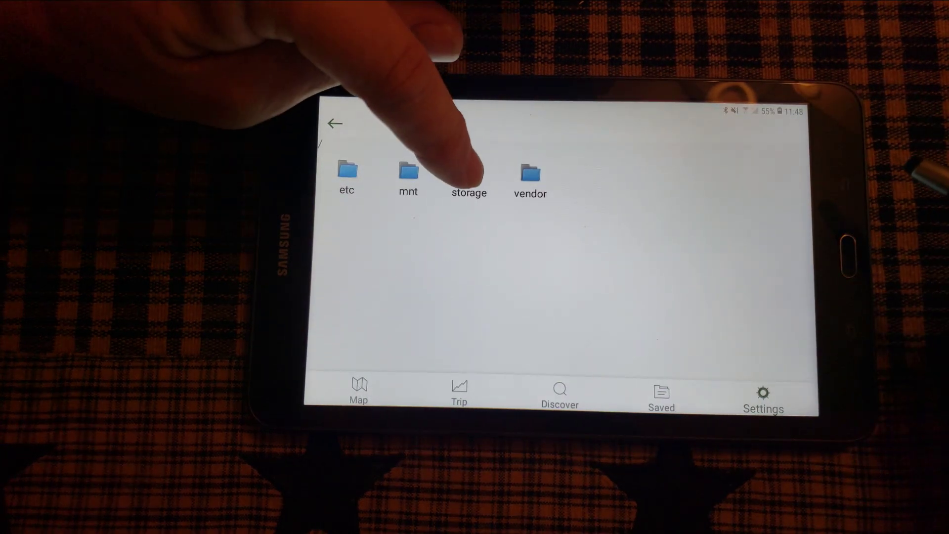
pyautogui.click(469, 178)
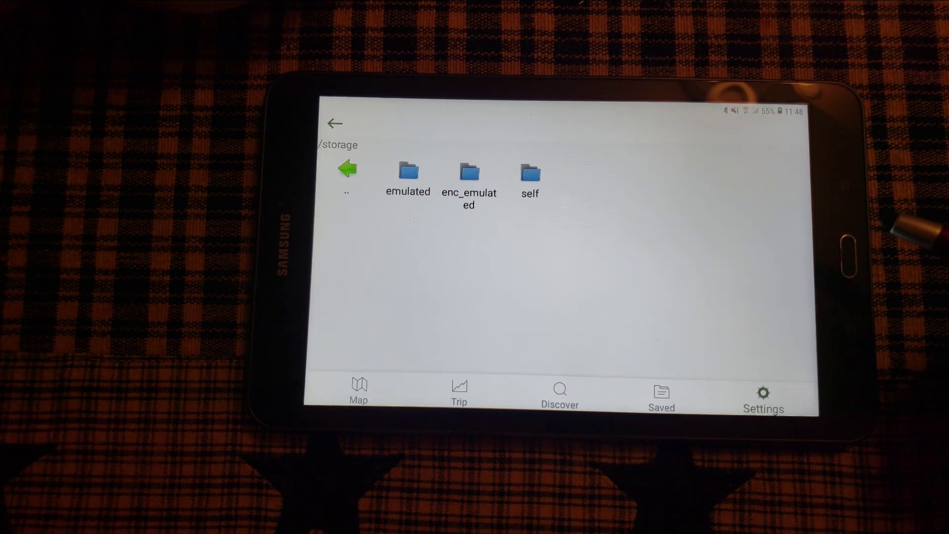
pyautogui.click(530, 175)
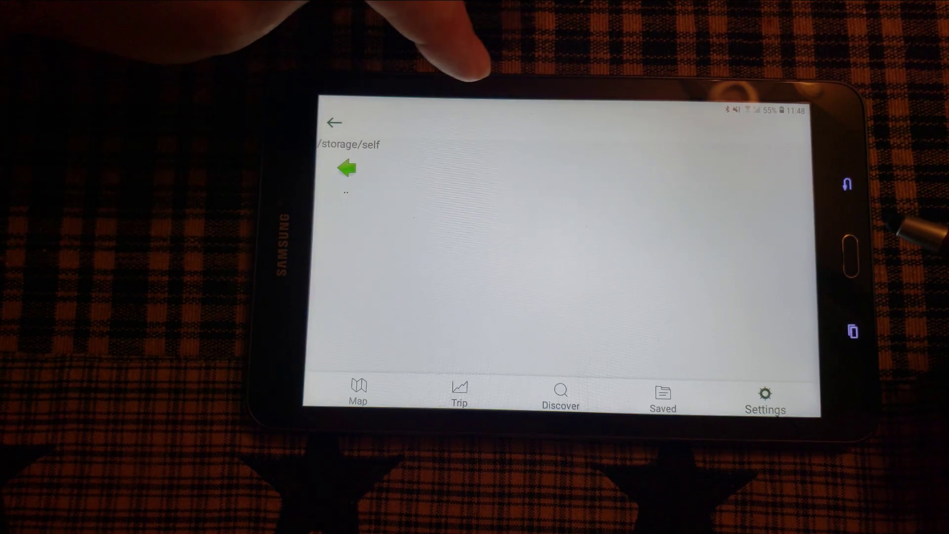
pyautogui.click(334, 122)
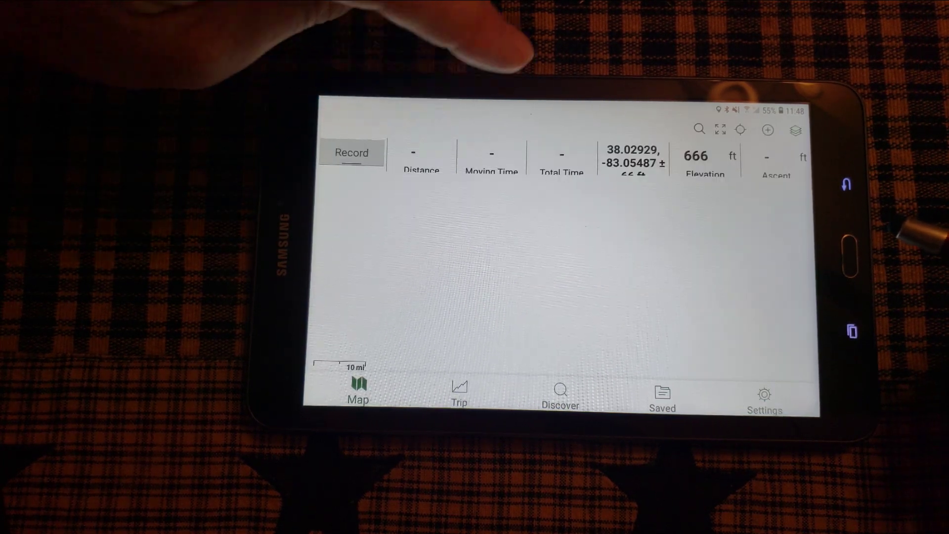
# Import the GeorgiaTraverse_Tracks file from the georgiatraverse_tracks_gpx folder inside the sdcard Download folder.
pyautogui.click(768, 130)
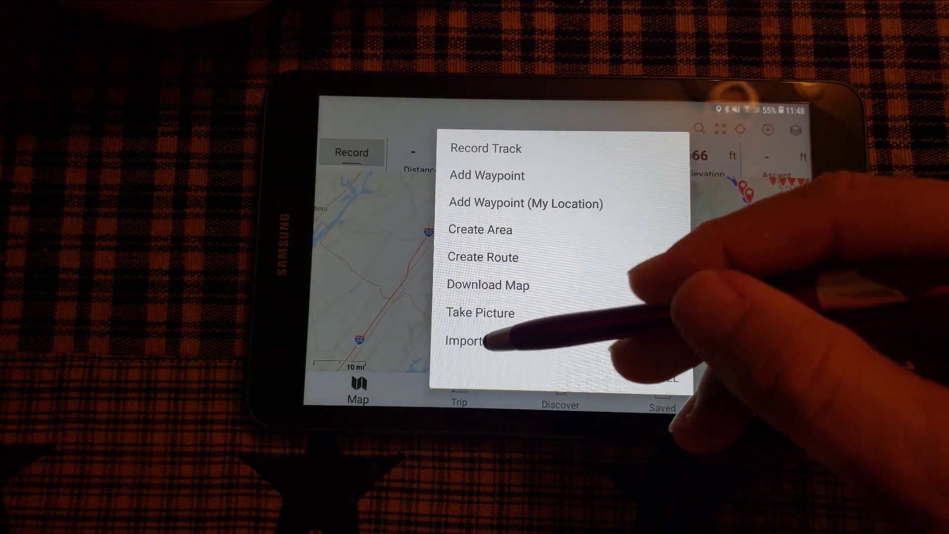
pyautogui.click(487, 340)
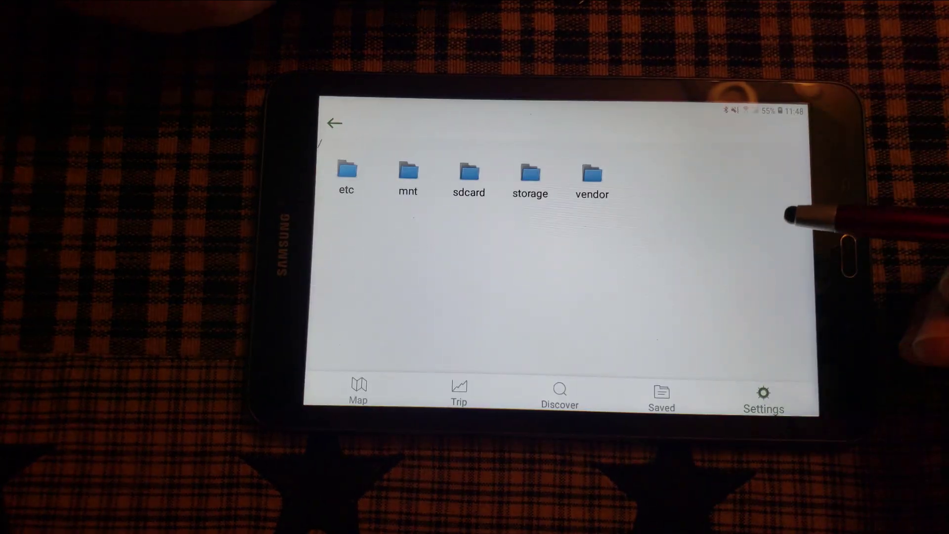
pyautogui.click(469, 175)
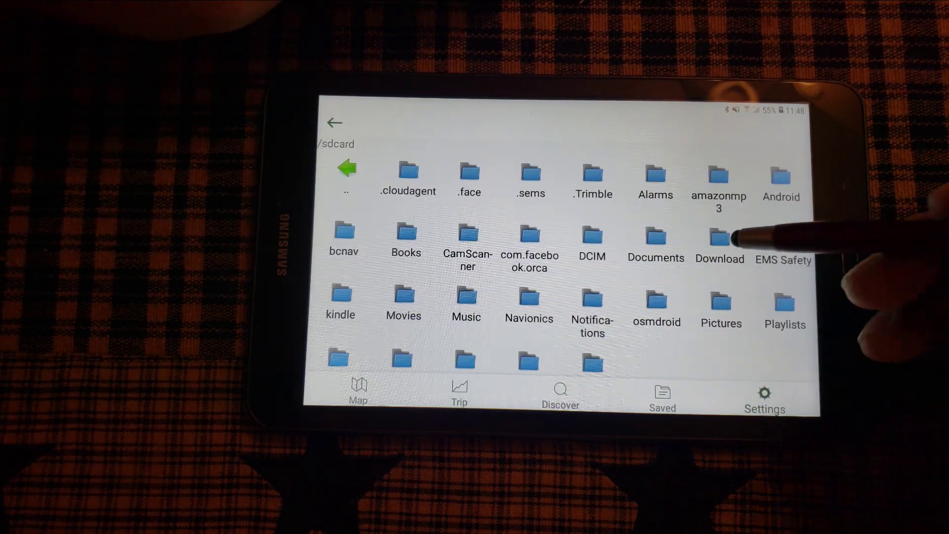
pyautogui.click(731, 239)
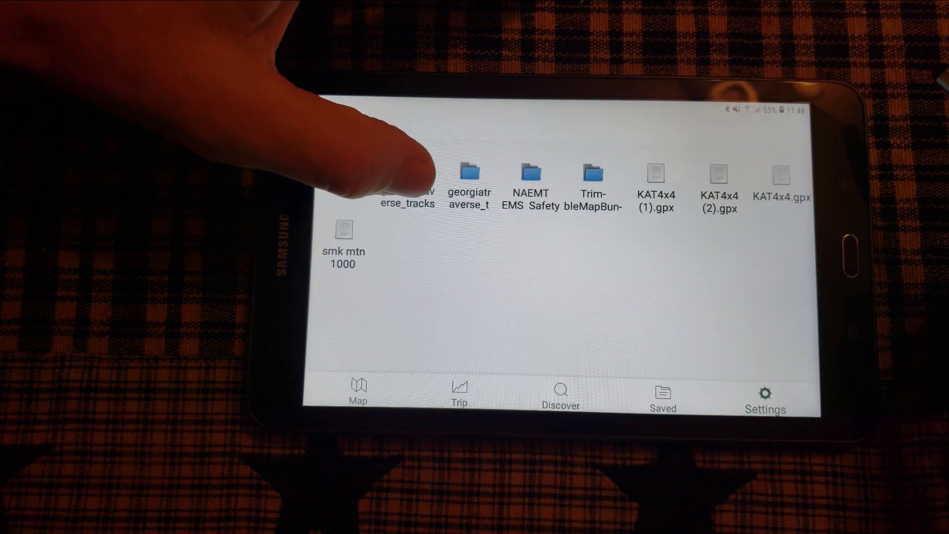
pyautogui.click(410, 178)
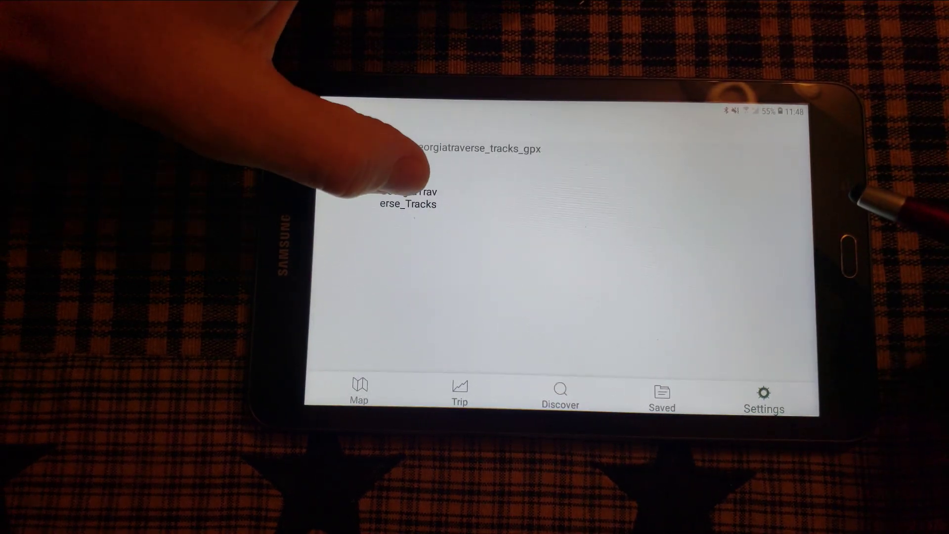
pyautogui.click(410, 175)
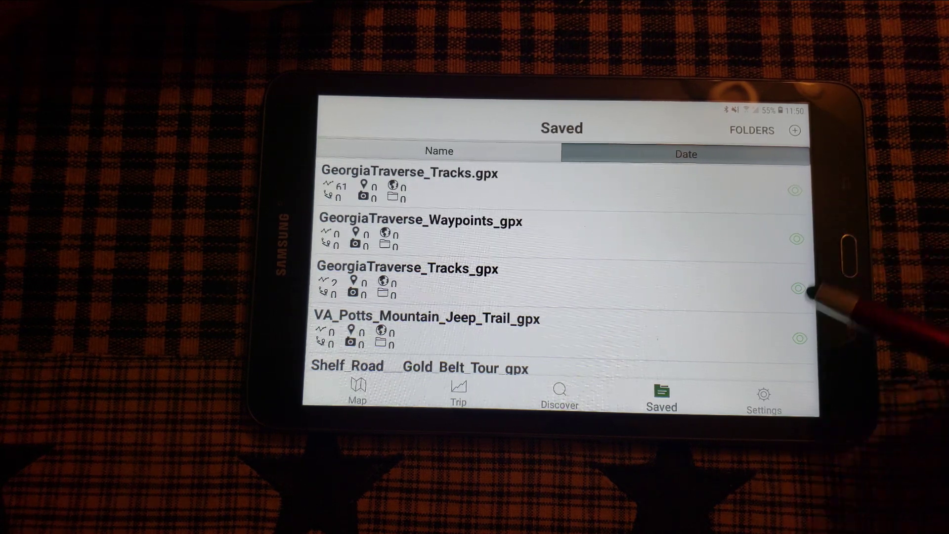
# View the imported tracks on the map, then raise the Gaia Topo (feet) layer's opacity and place MVUM (USFS) above it.
pyautogui.click(358, 391)
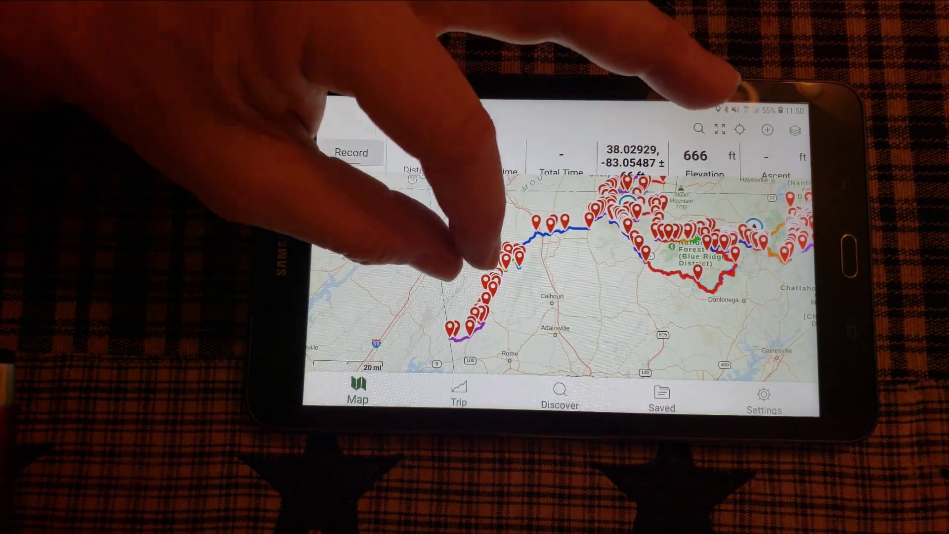
pyautogui.scroll(3, 475, 275)
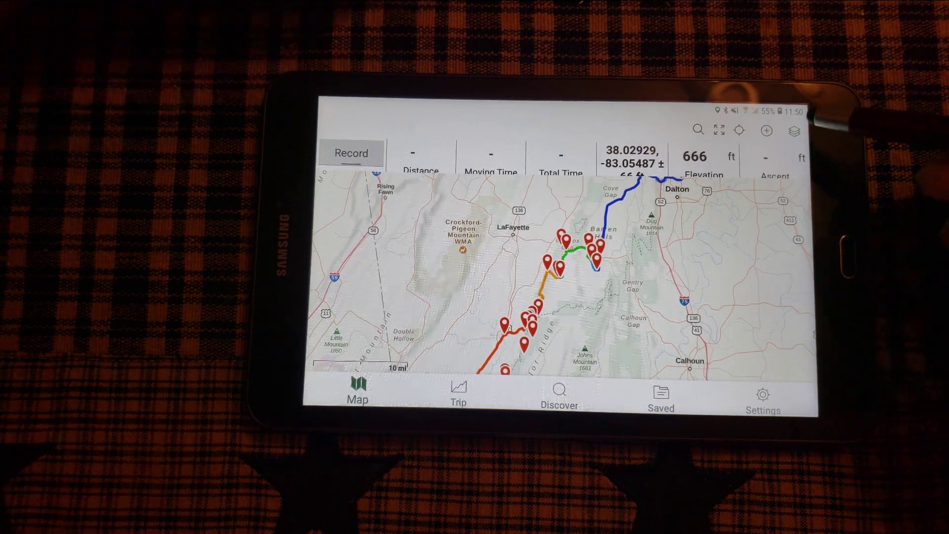
pyautogui.click(794, 129)
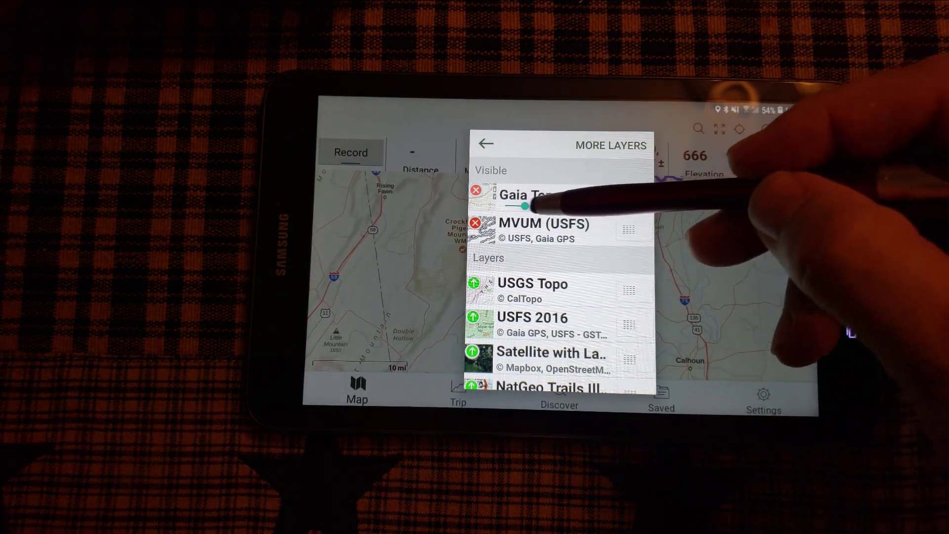
pyautogui.moveTo(558, 207); pyautogui.dragTo(573, 207)
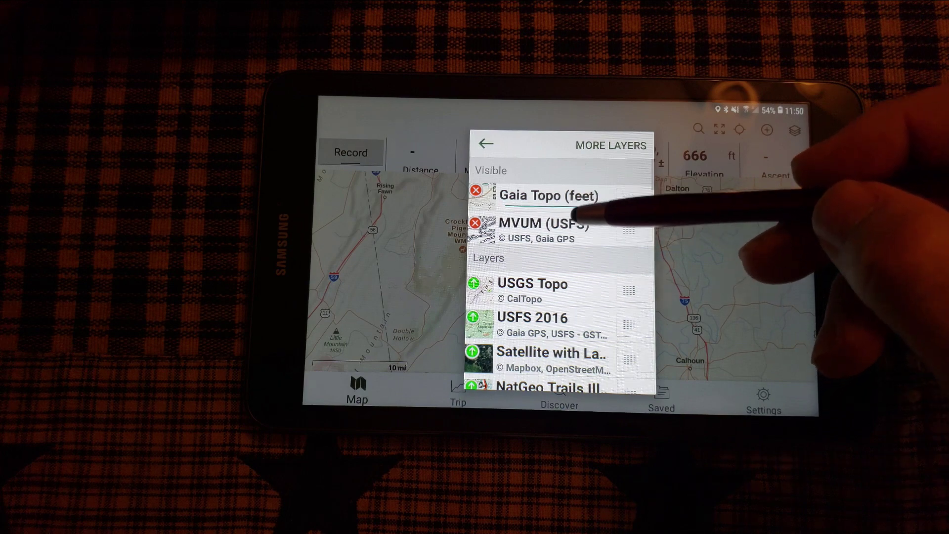
pyautogui.moveTo(574, 207); pyautogui.dragTo(633, 180)
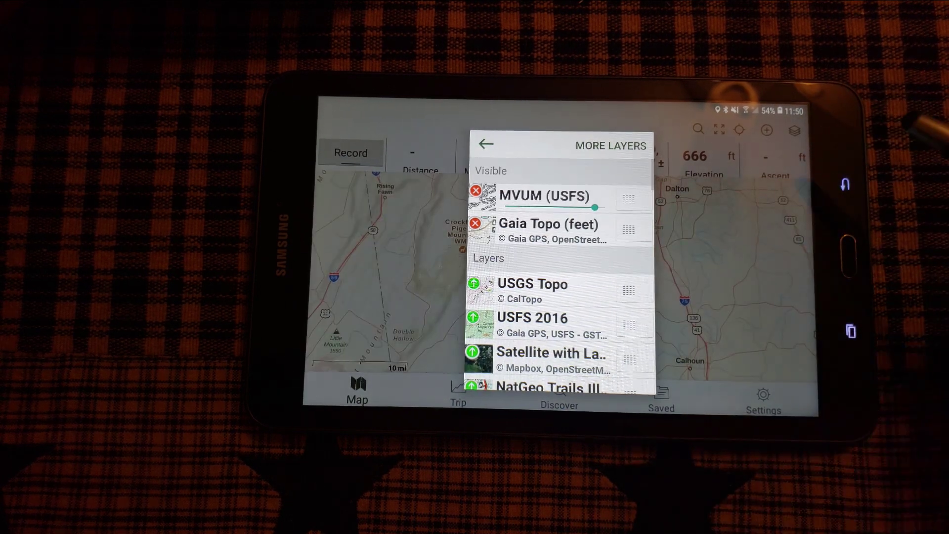